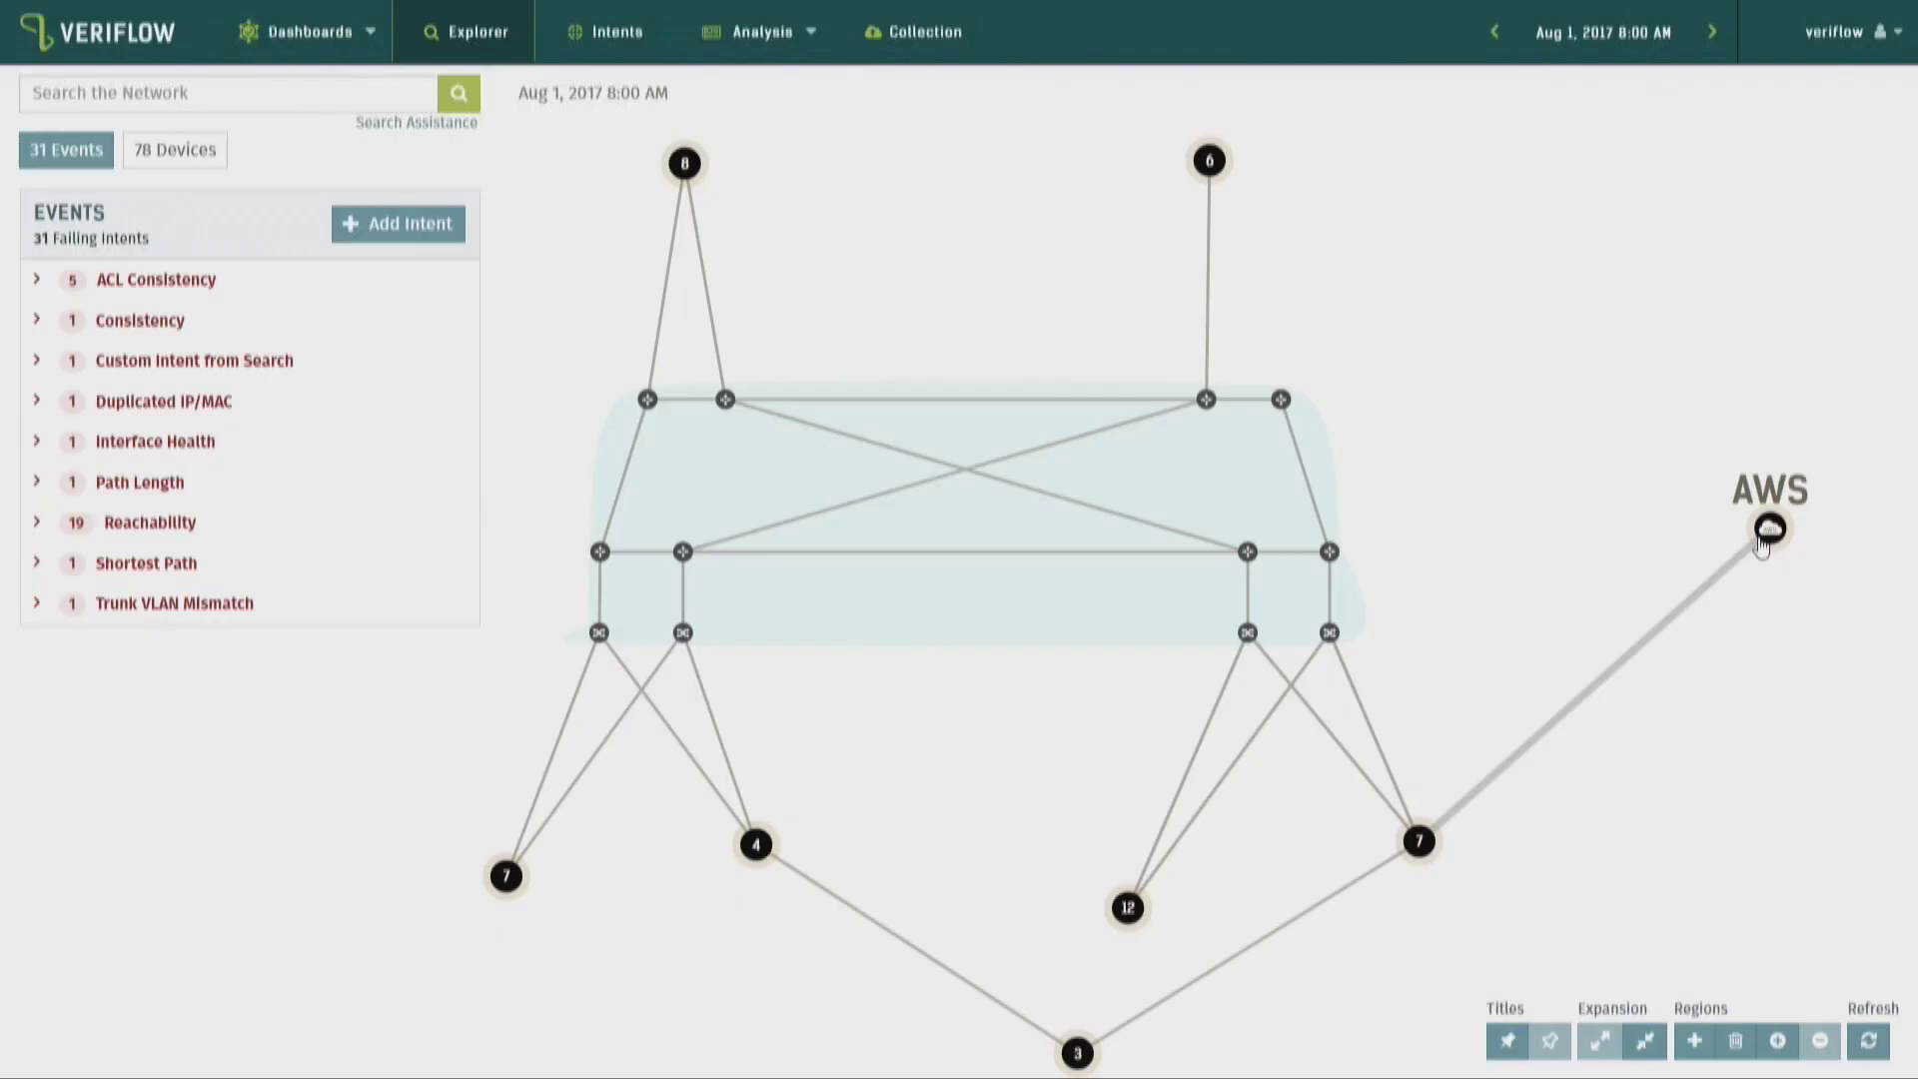
Expand the collapsed regions around the Backbone, including PR-DC, PR-DMZ, DR-DC, DR-DMZ and Internet, leaving AWS collapsed
click(1767, 524)
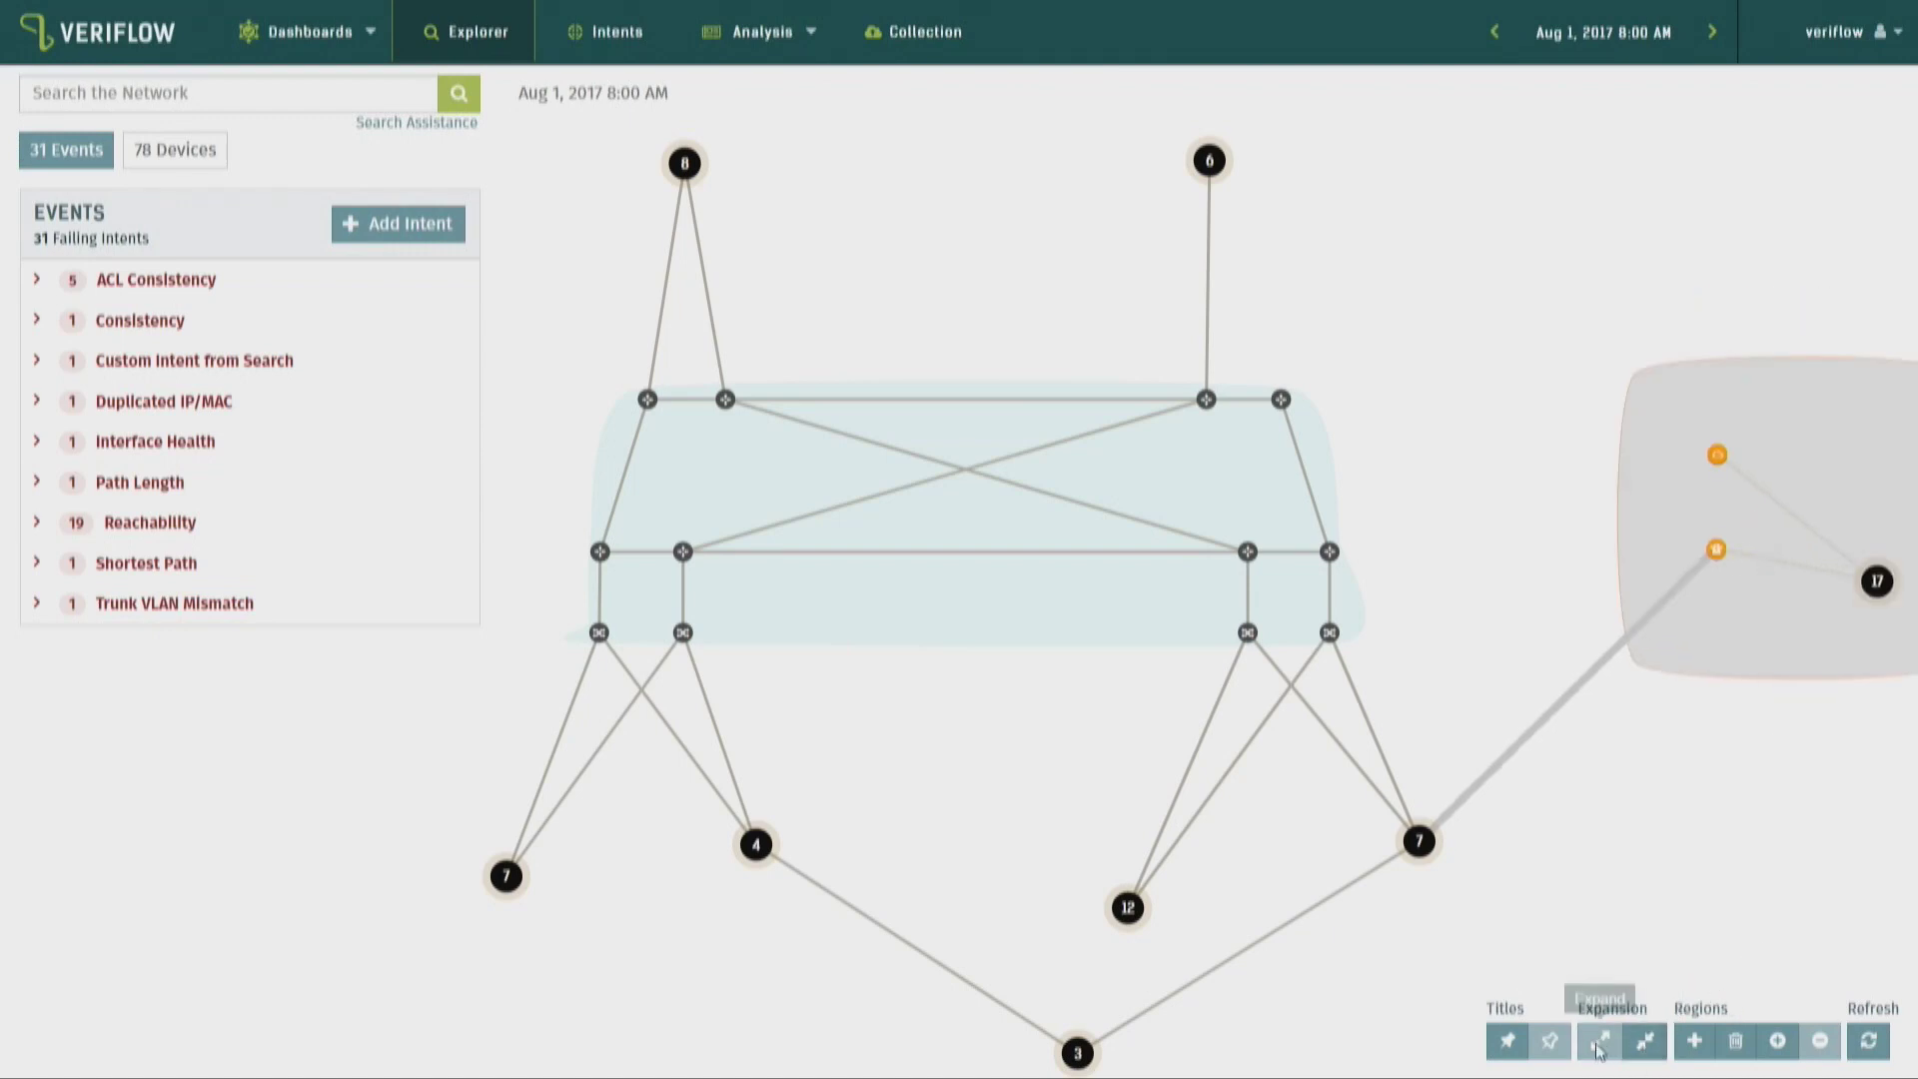
click(1708, 647)
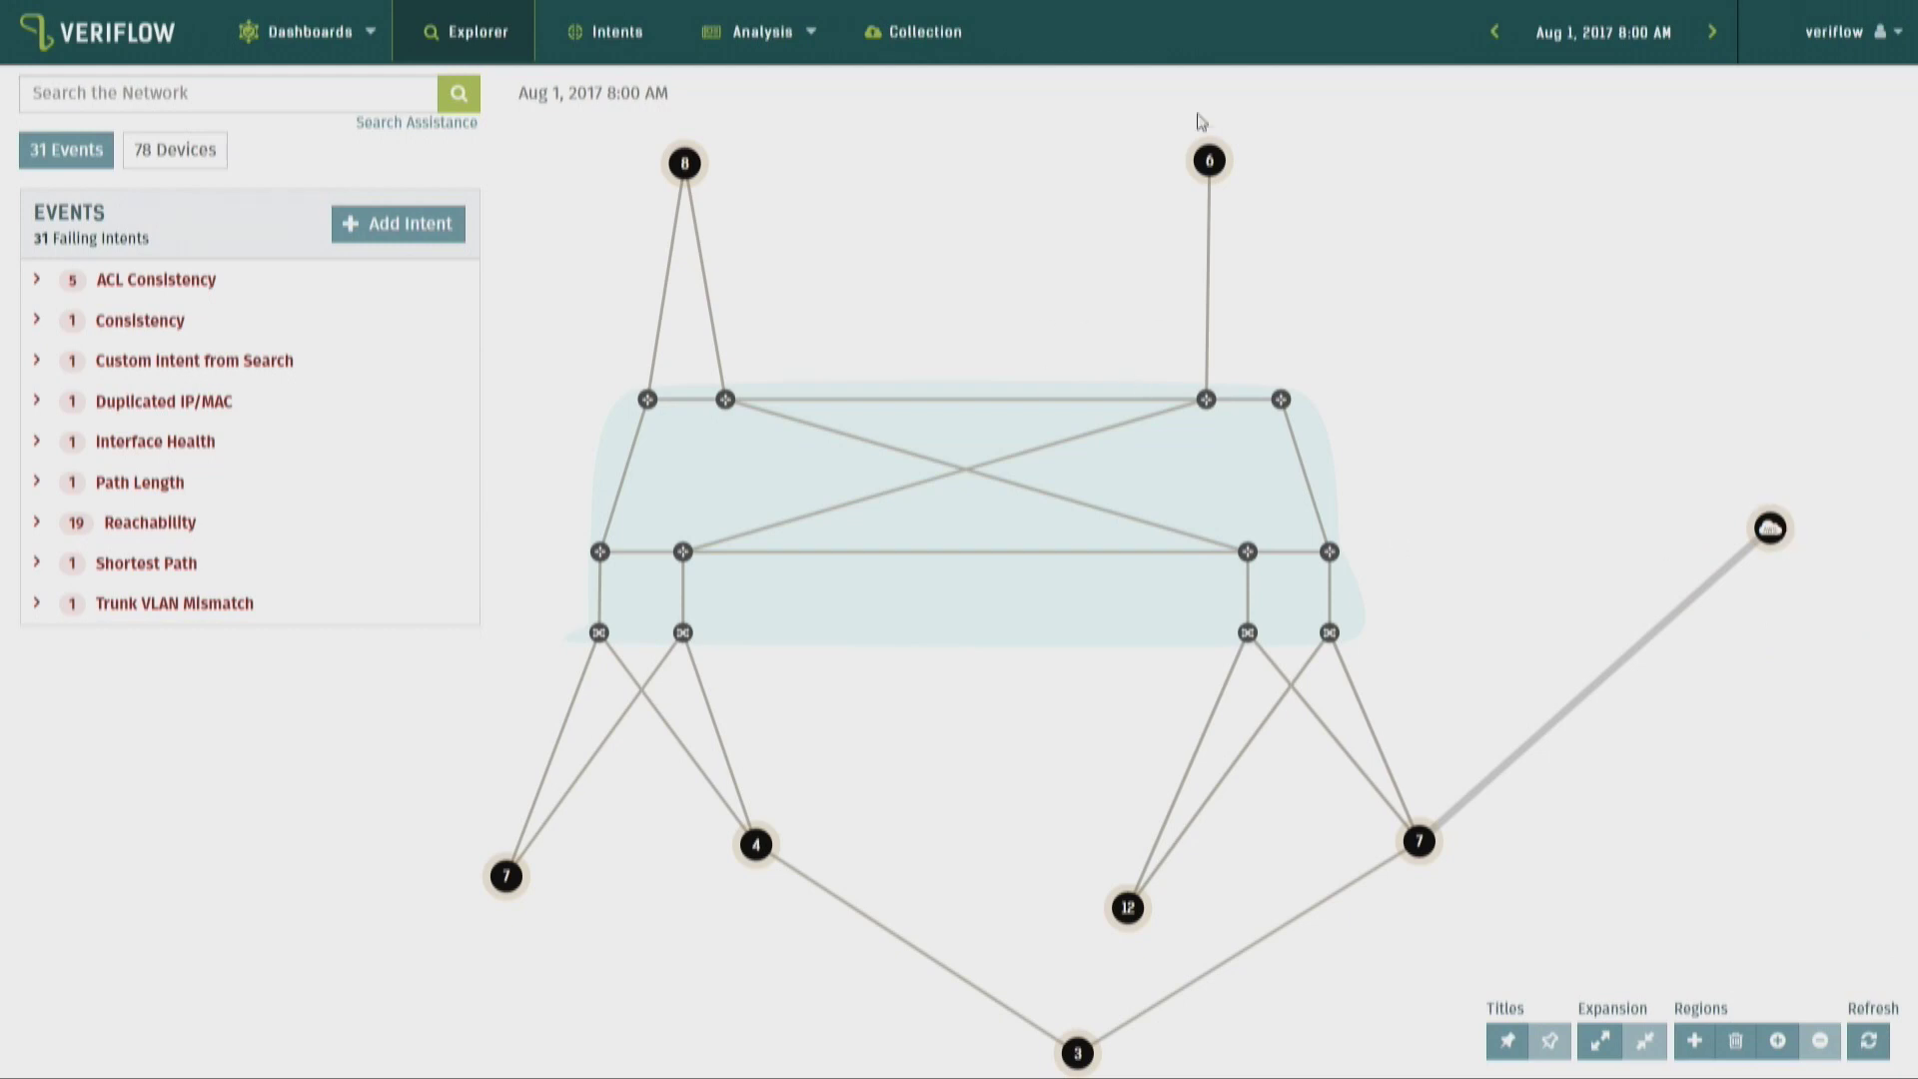
click(1224, 185)
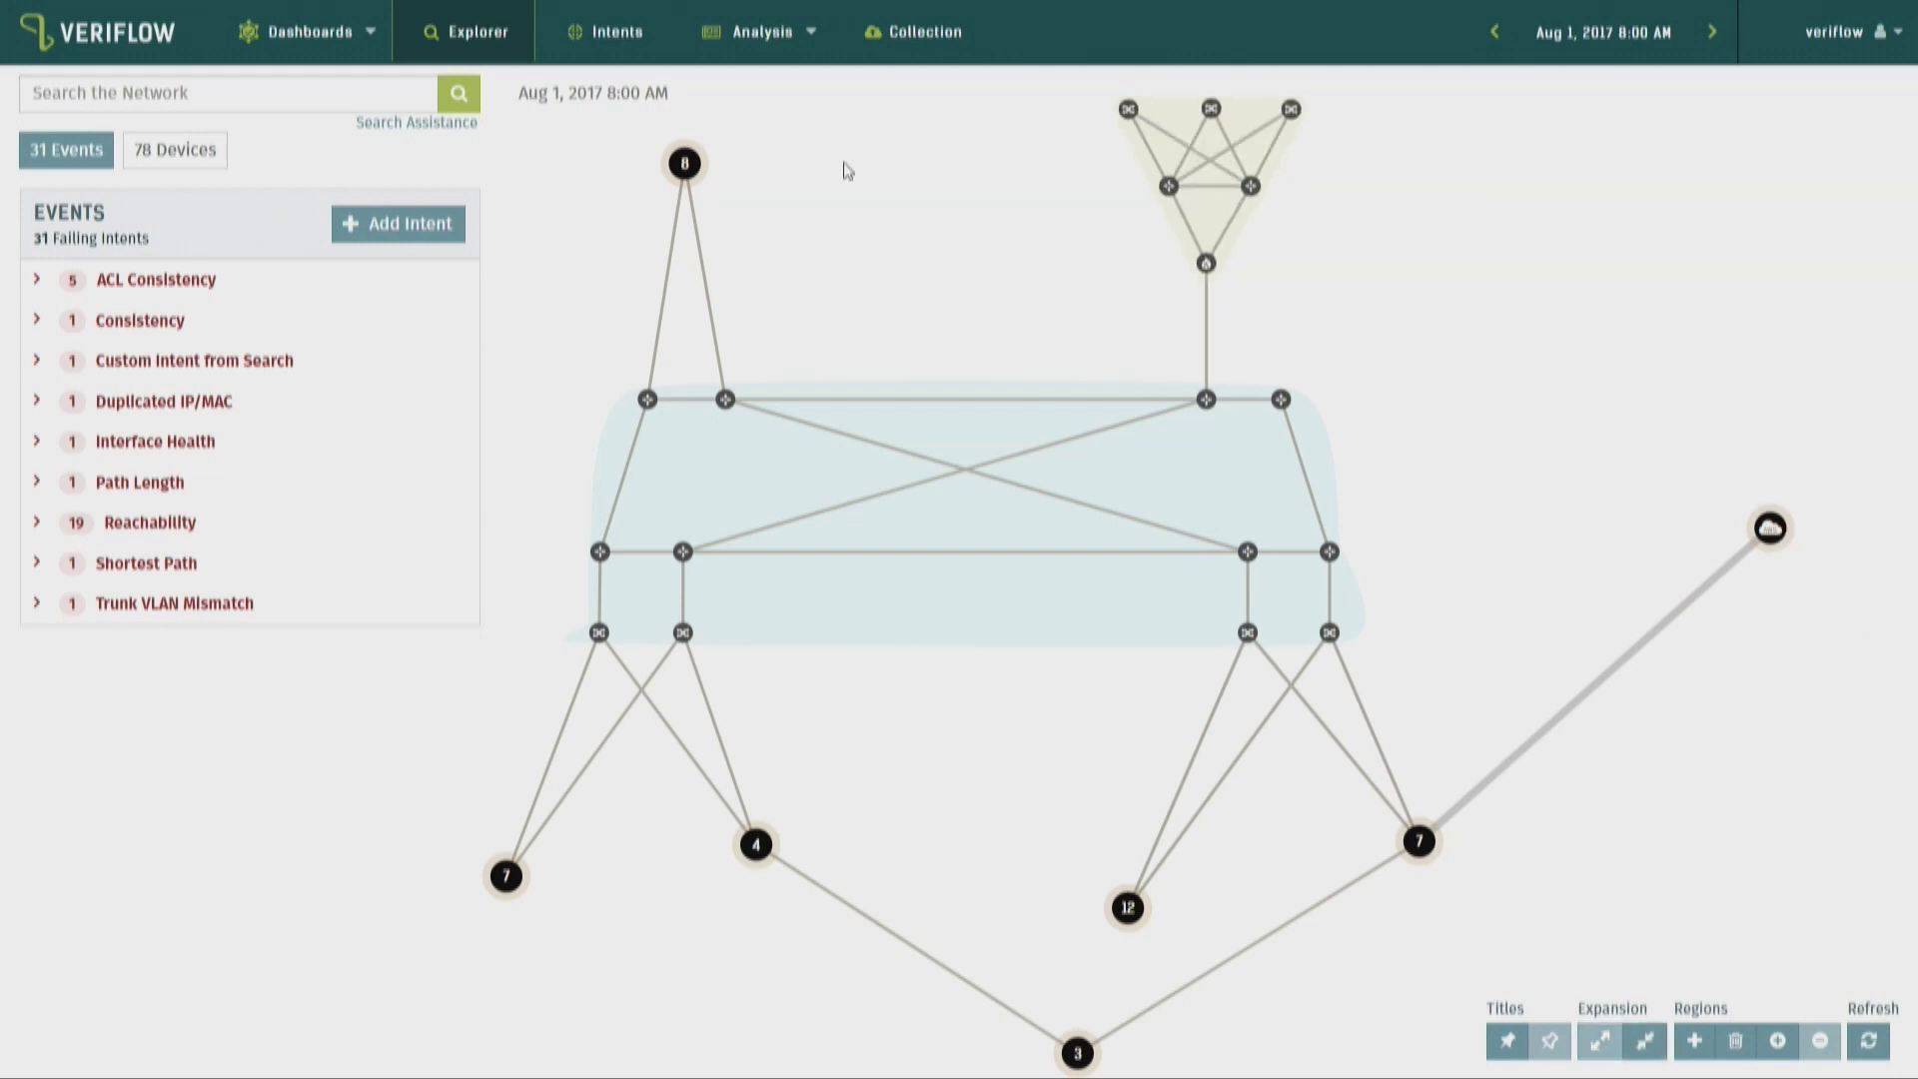
click(686, 164)
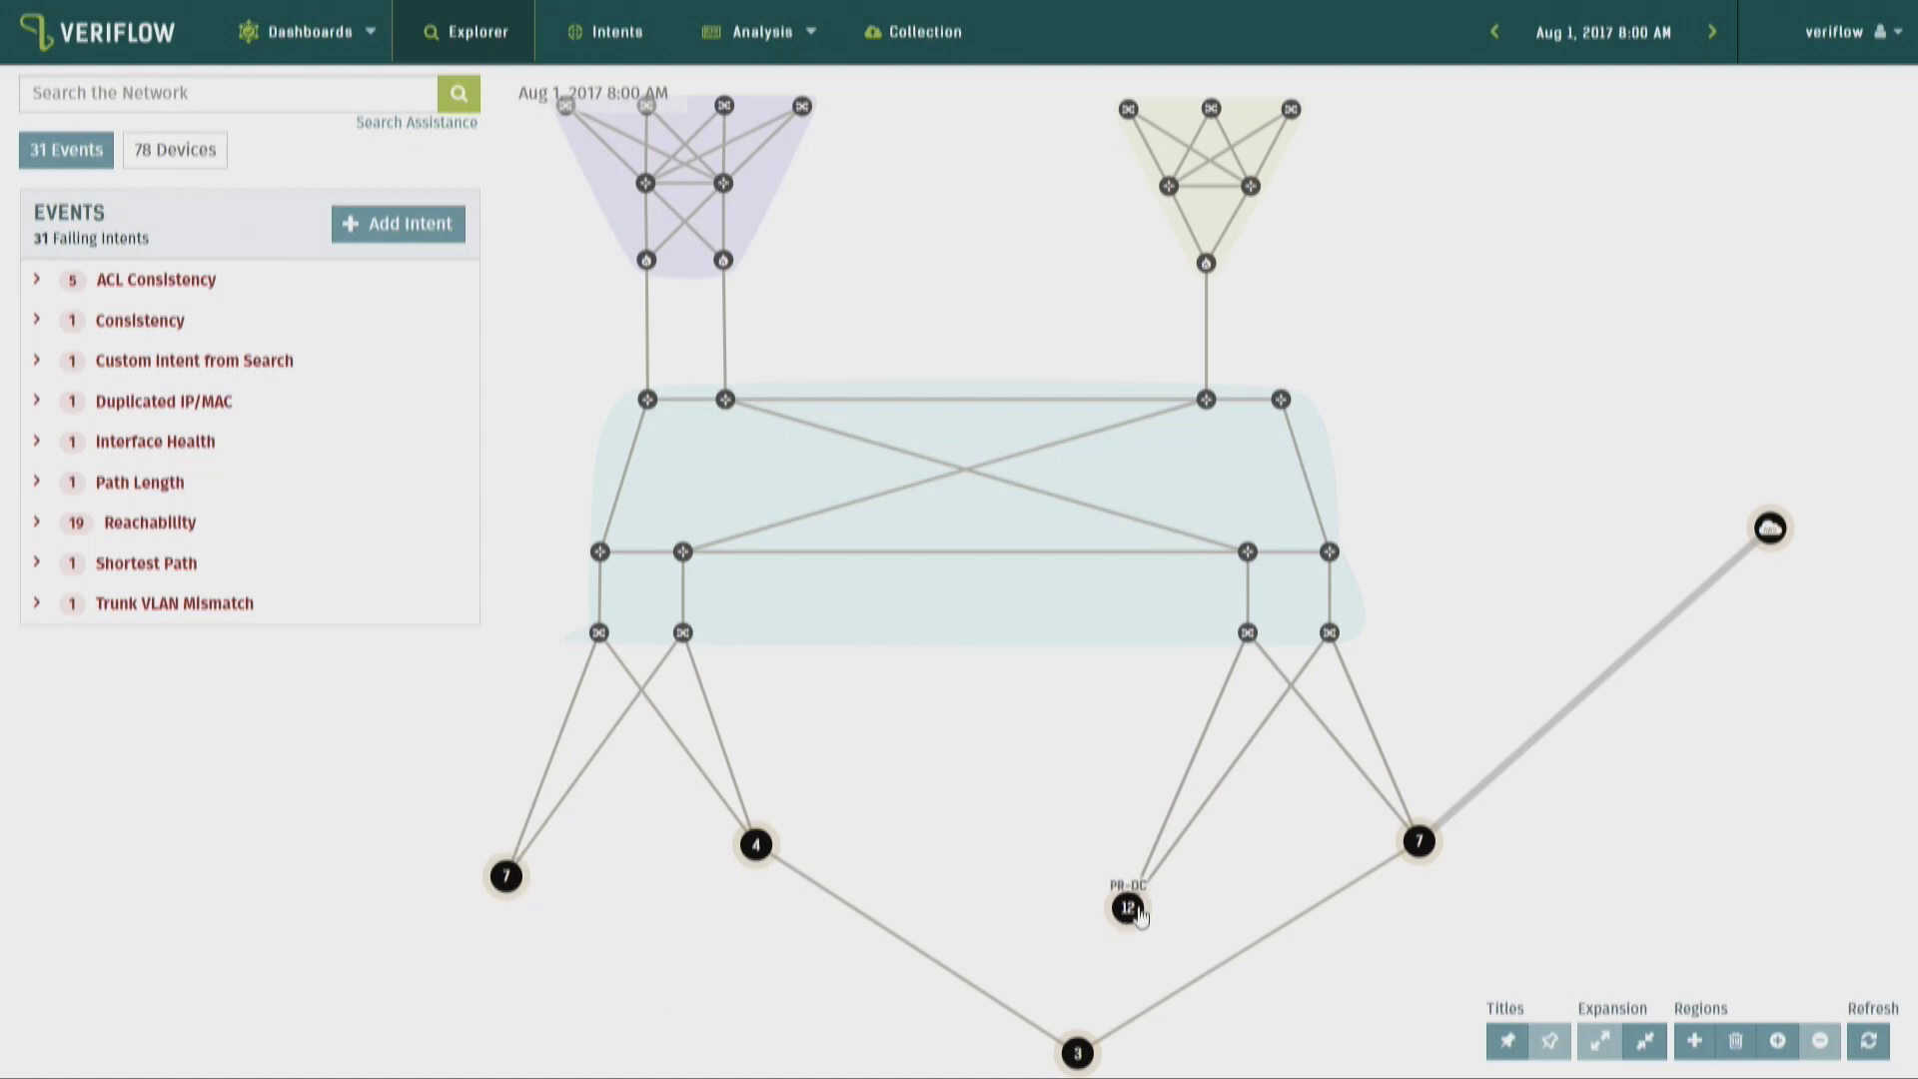
click(1136, 912)
click(1418, 857)
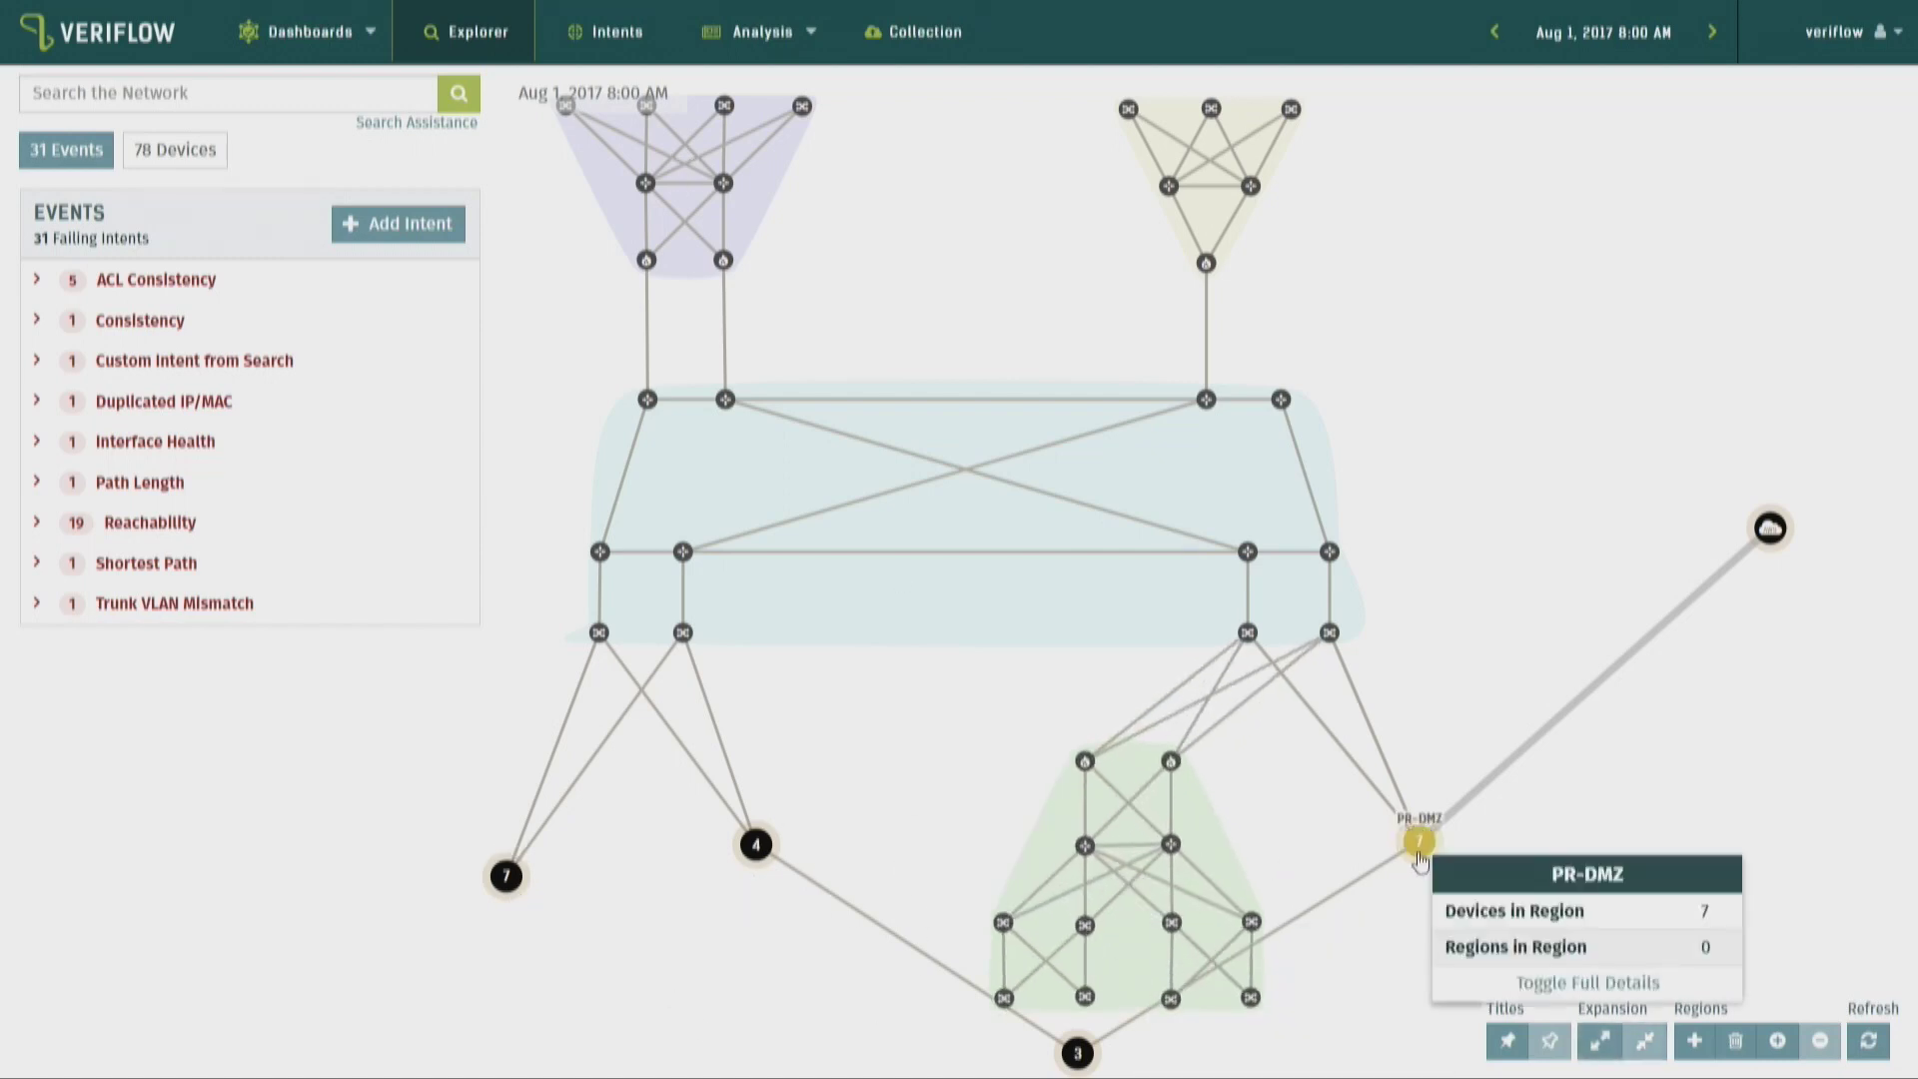
click(509, 878)
click(756, 844)
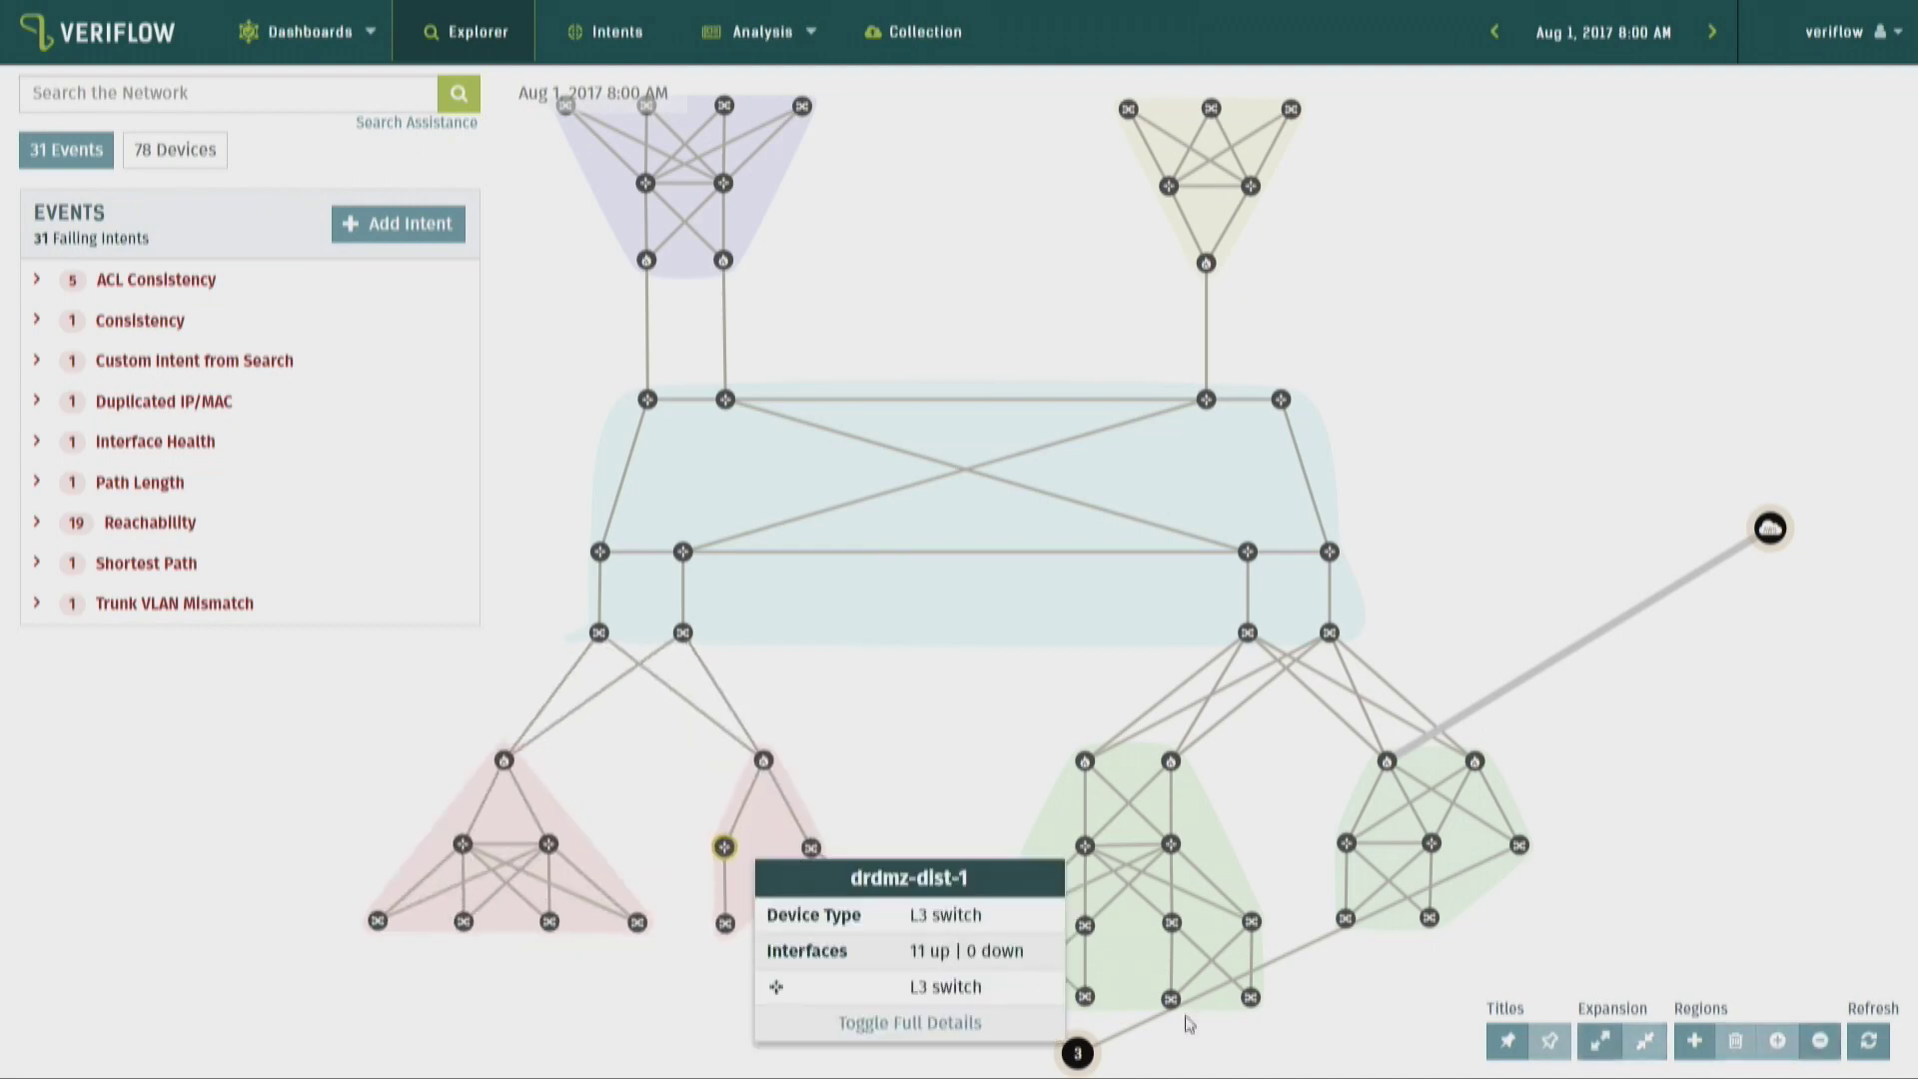
click(1079, 1055)
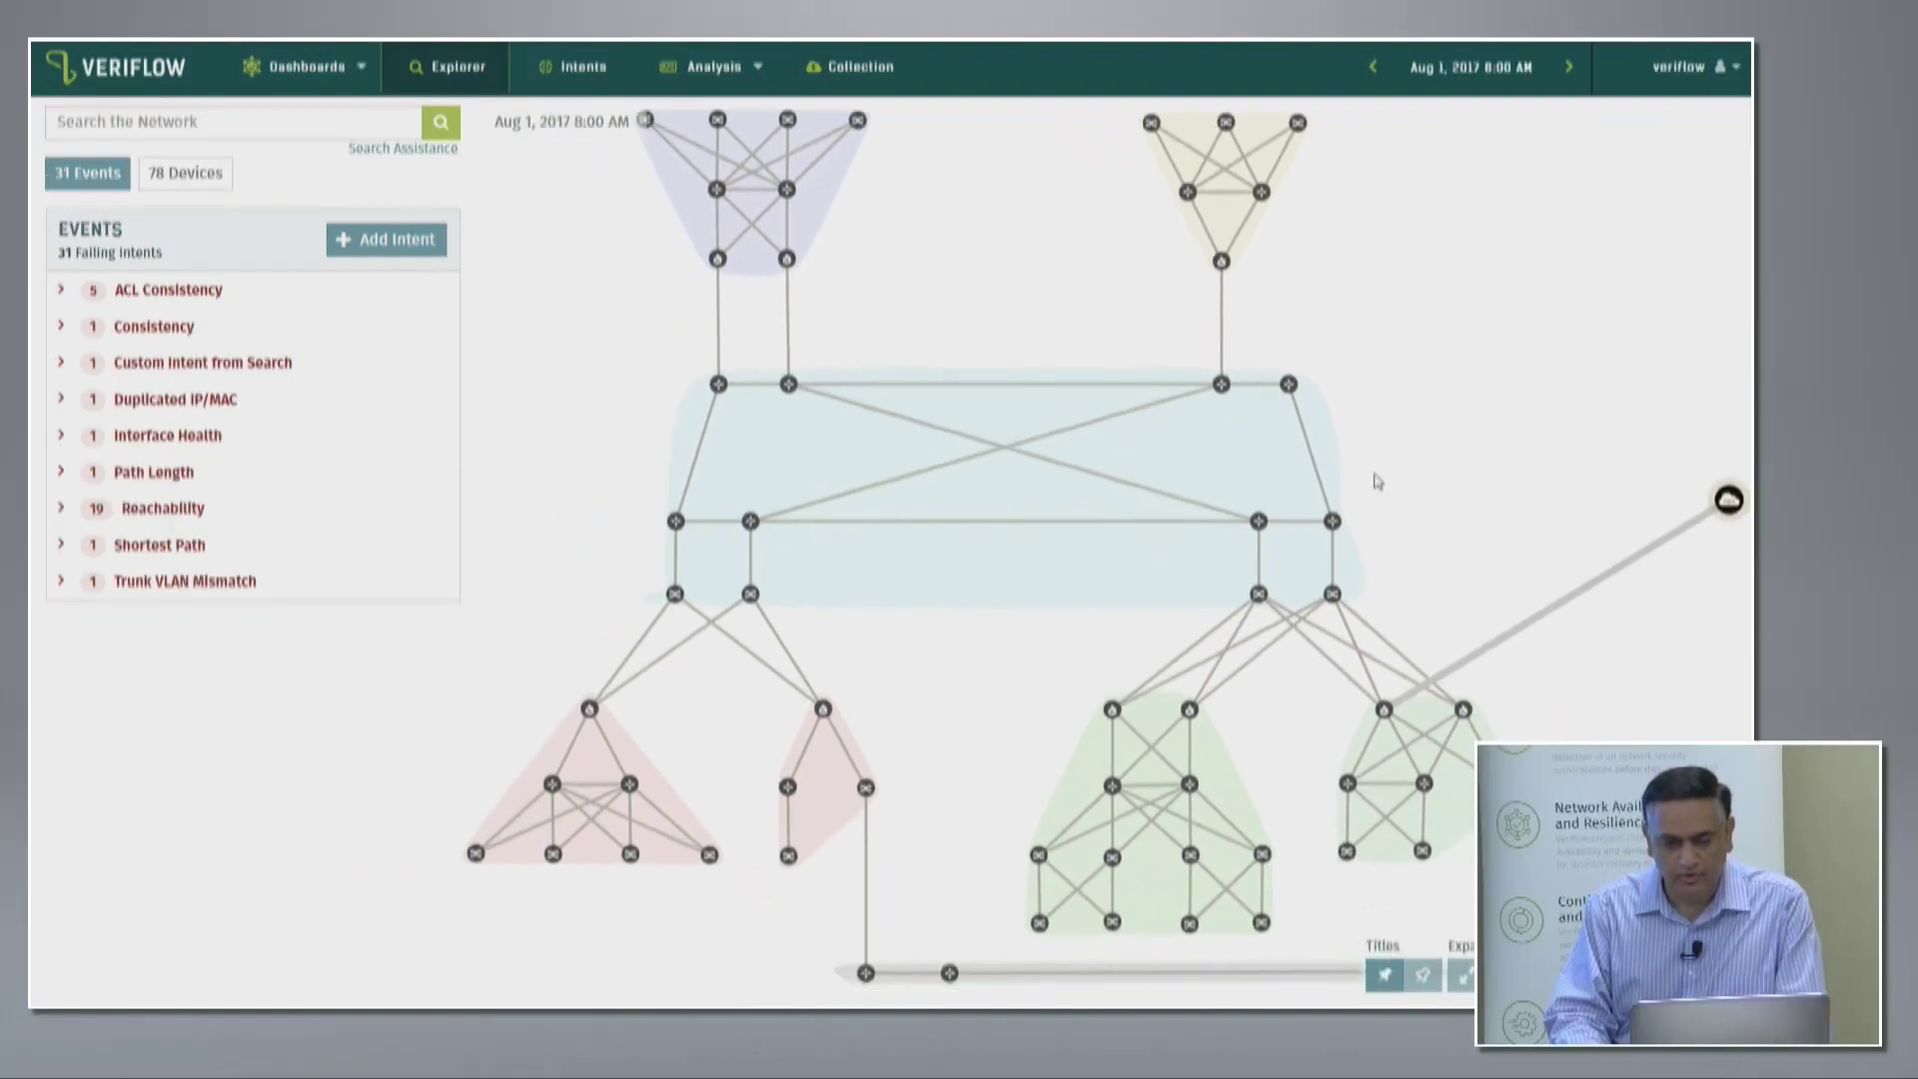
Examine the device names, management addresses and interface labels around prdc-bb-acc-2 and the PR-DMZ firewalls up close
scroll(994, 483, up, 5)
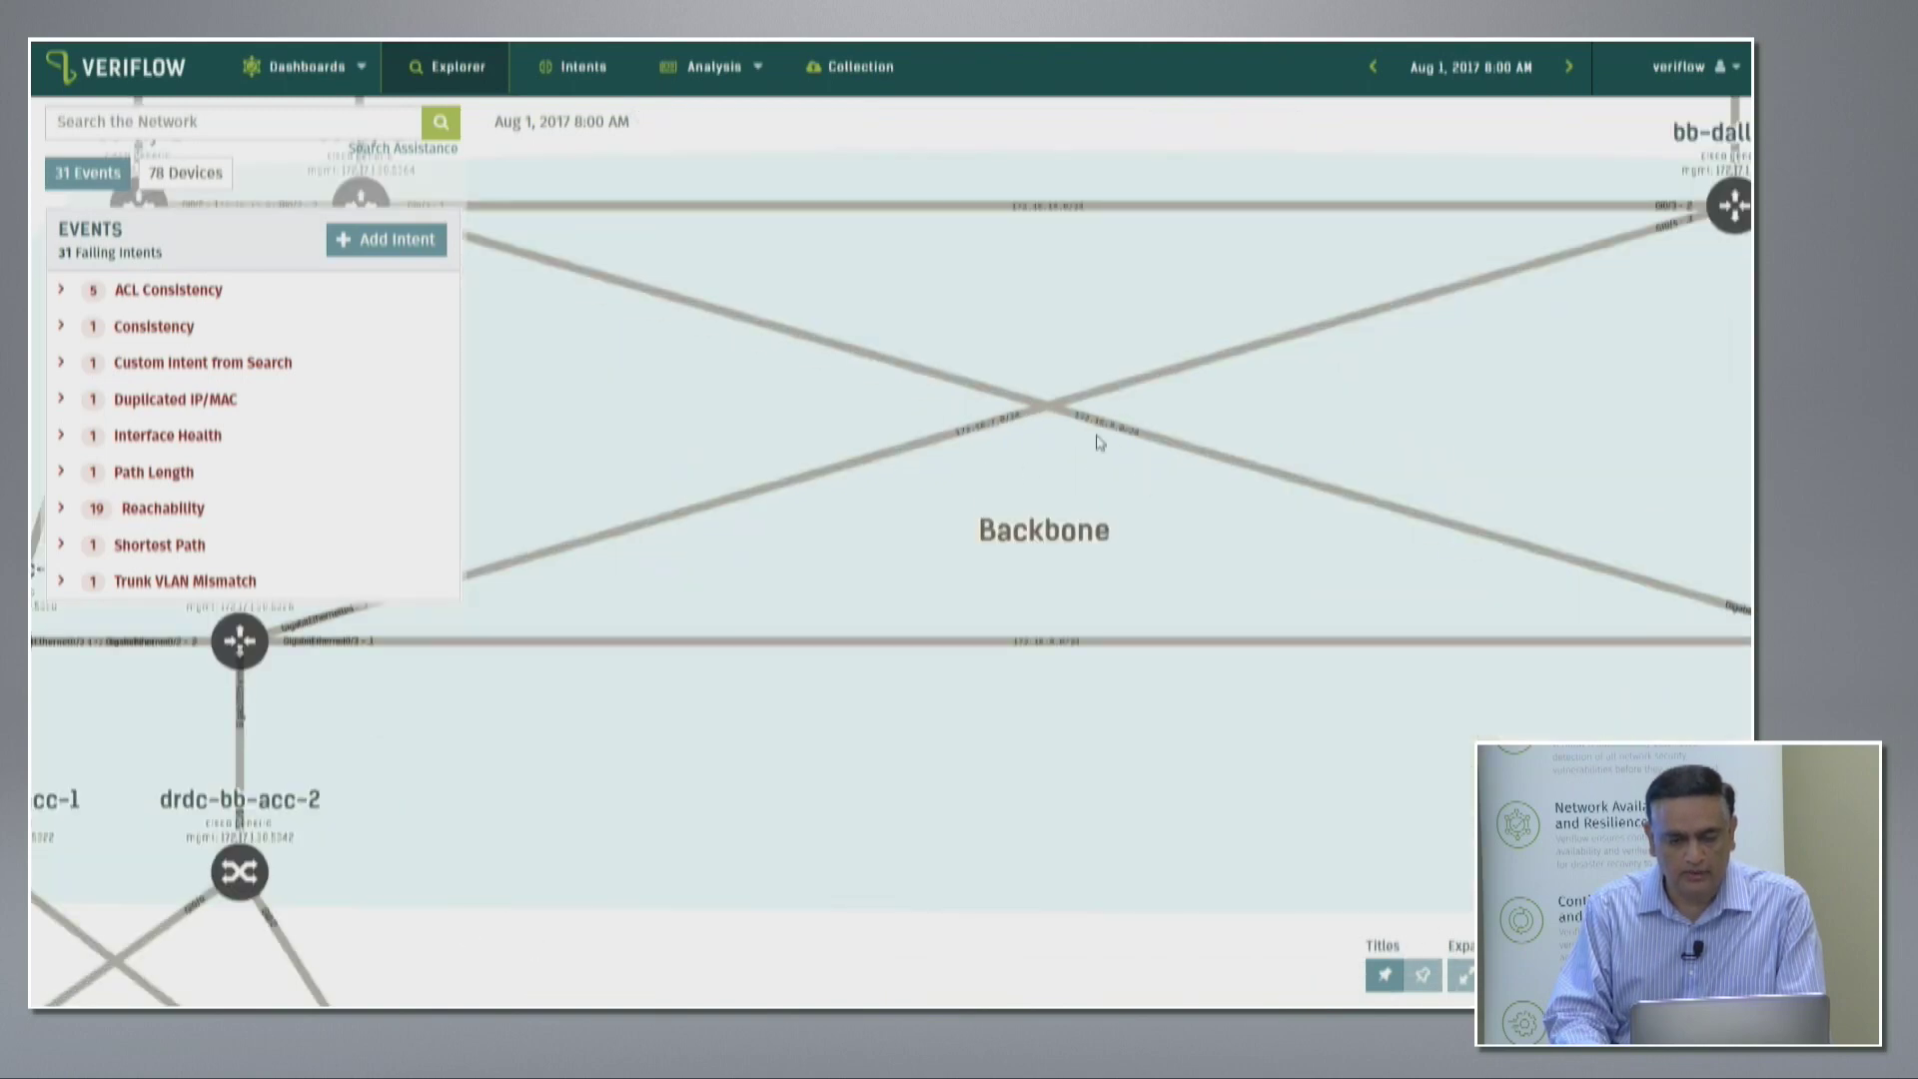
drag(1192, 951, 660, 609)
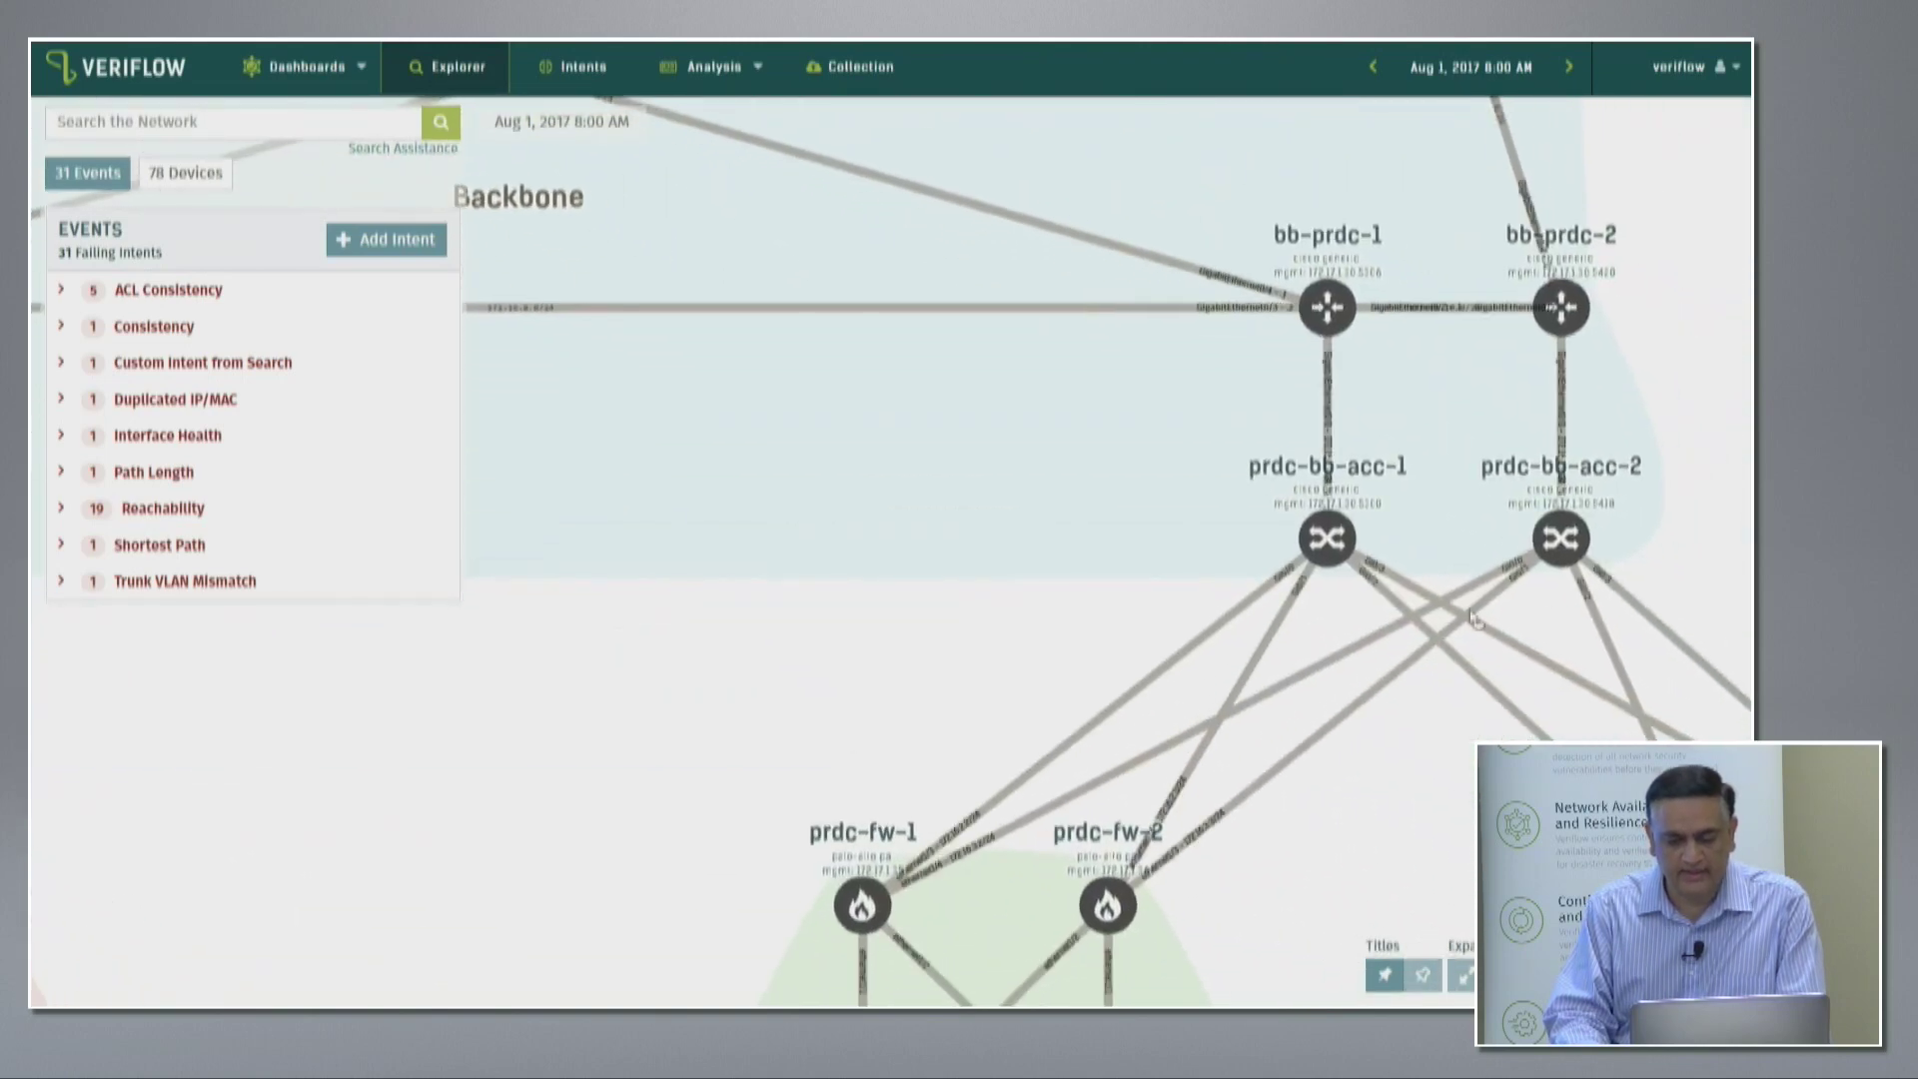
drag(1673, 577, 1147, 651)
scroll(1039, 620, up, 5)
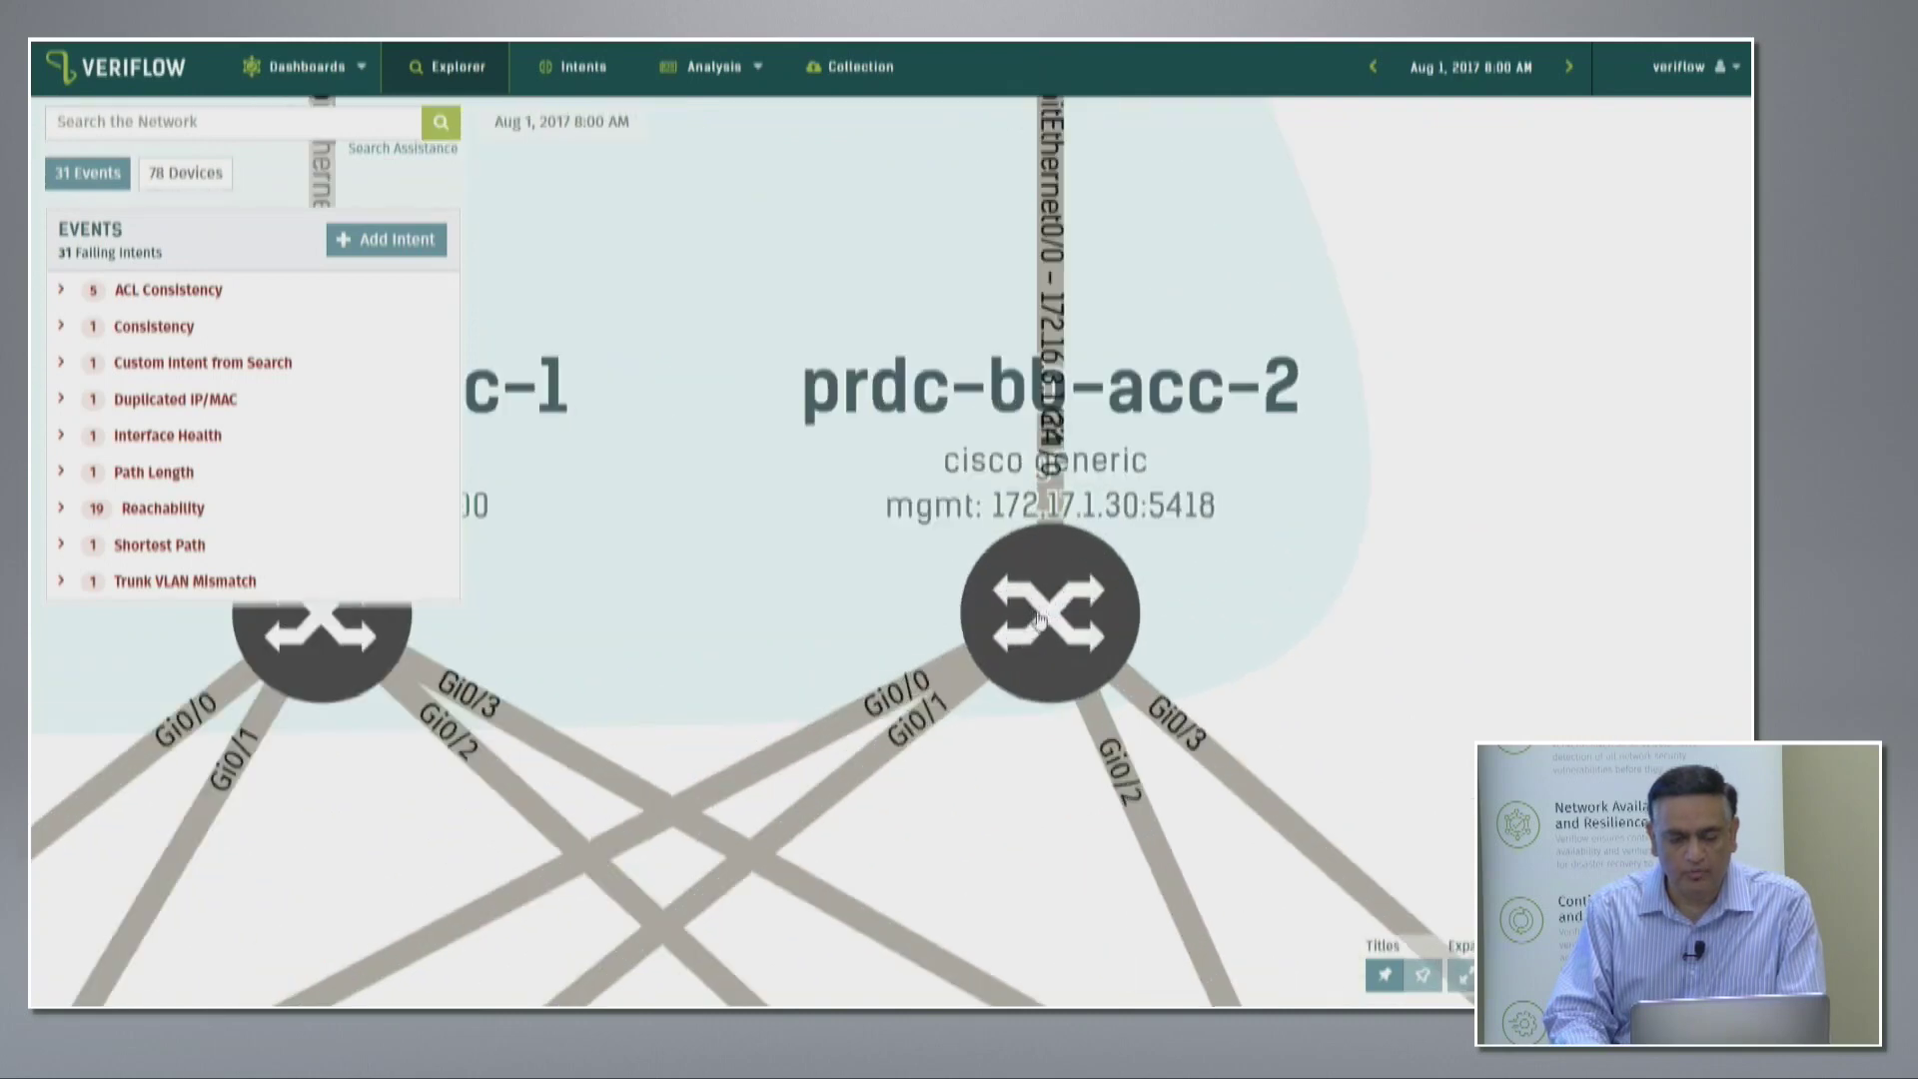
drag(1533, 638, 1538, 360)
drag(1167, 837, 566, 606)
drag(614, 678, 462, 672)
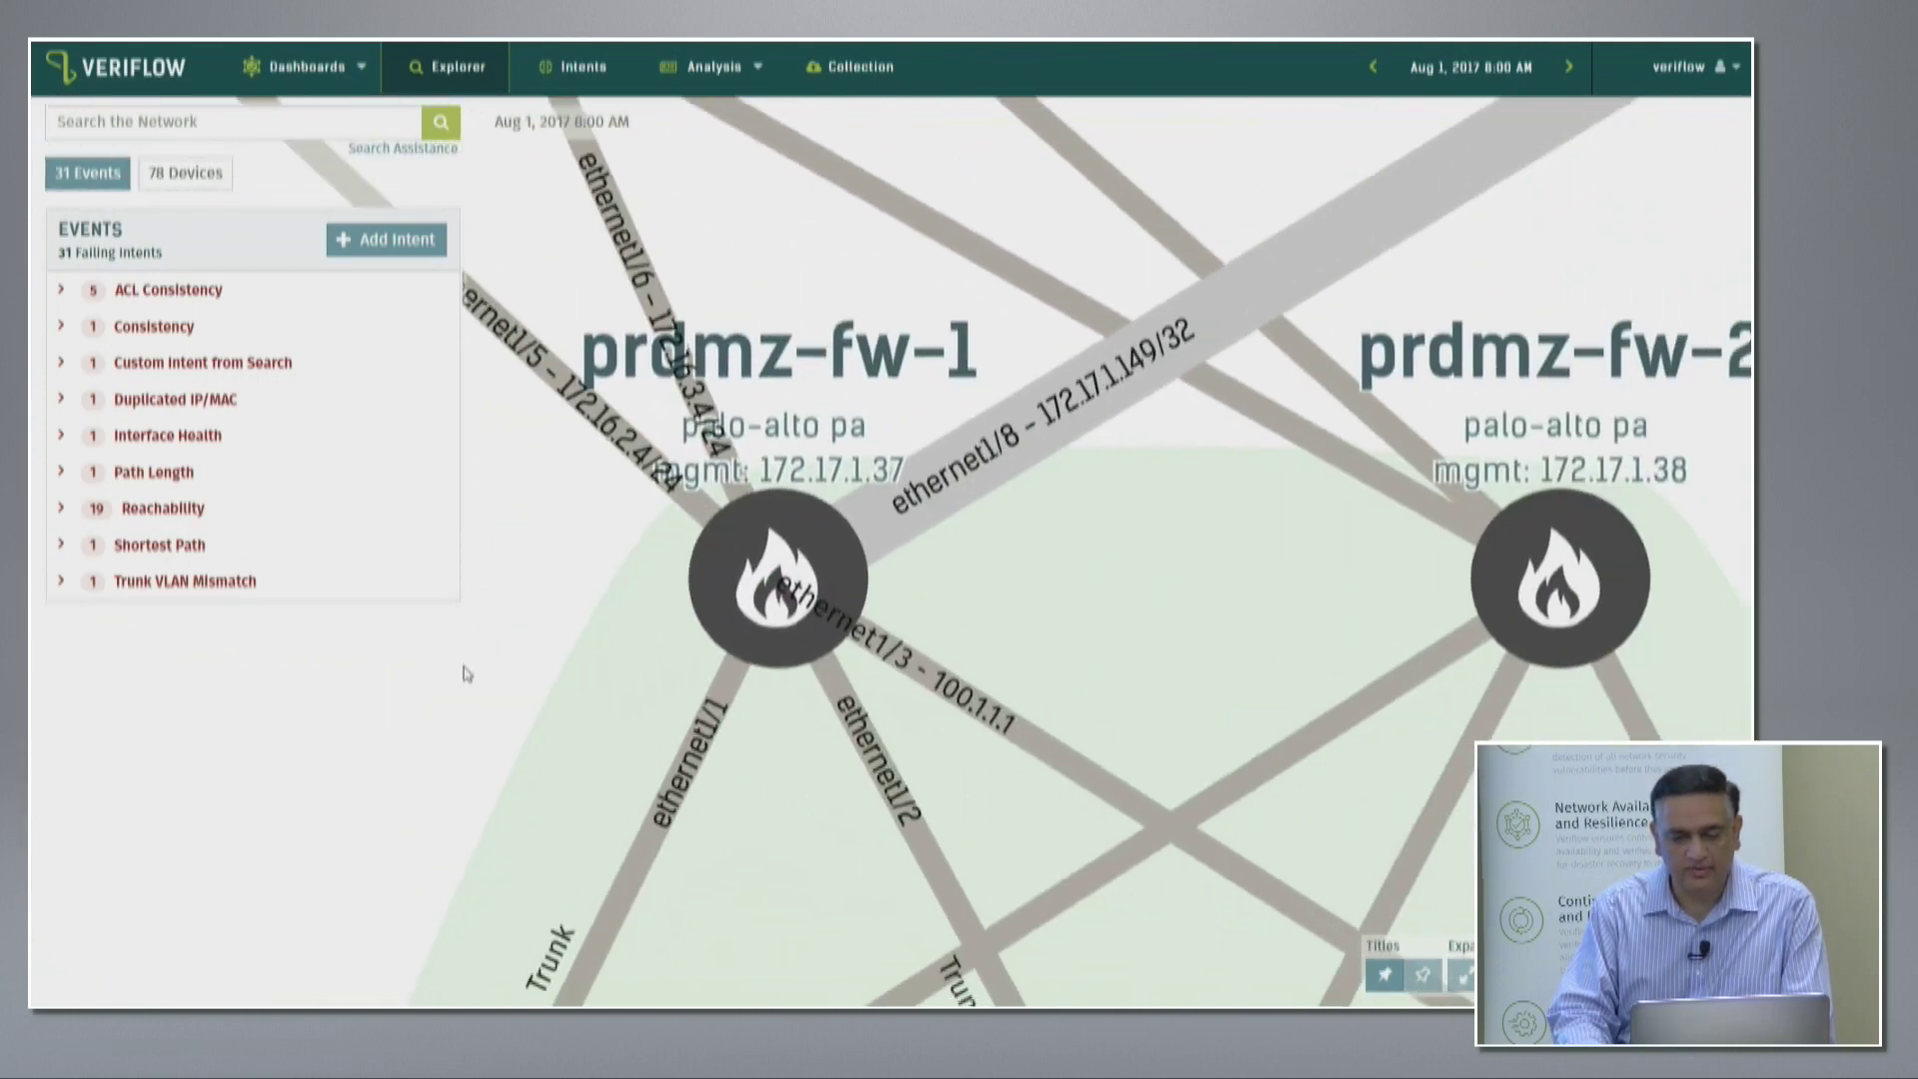
scroll(1696, 544, up, 3)
scroll(860, 737, down, 3)
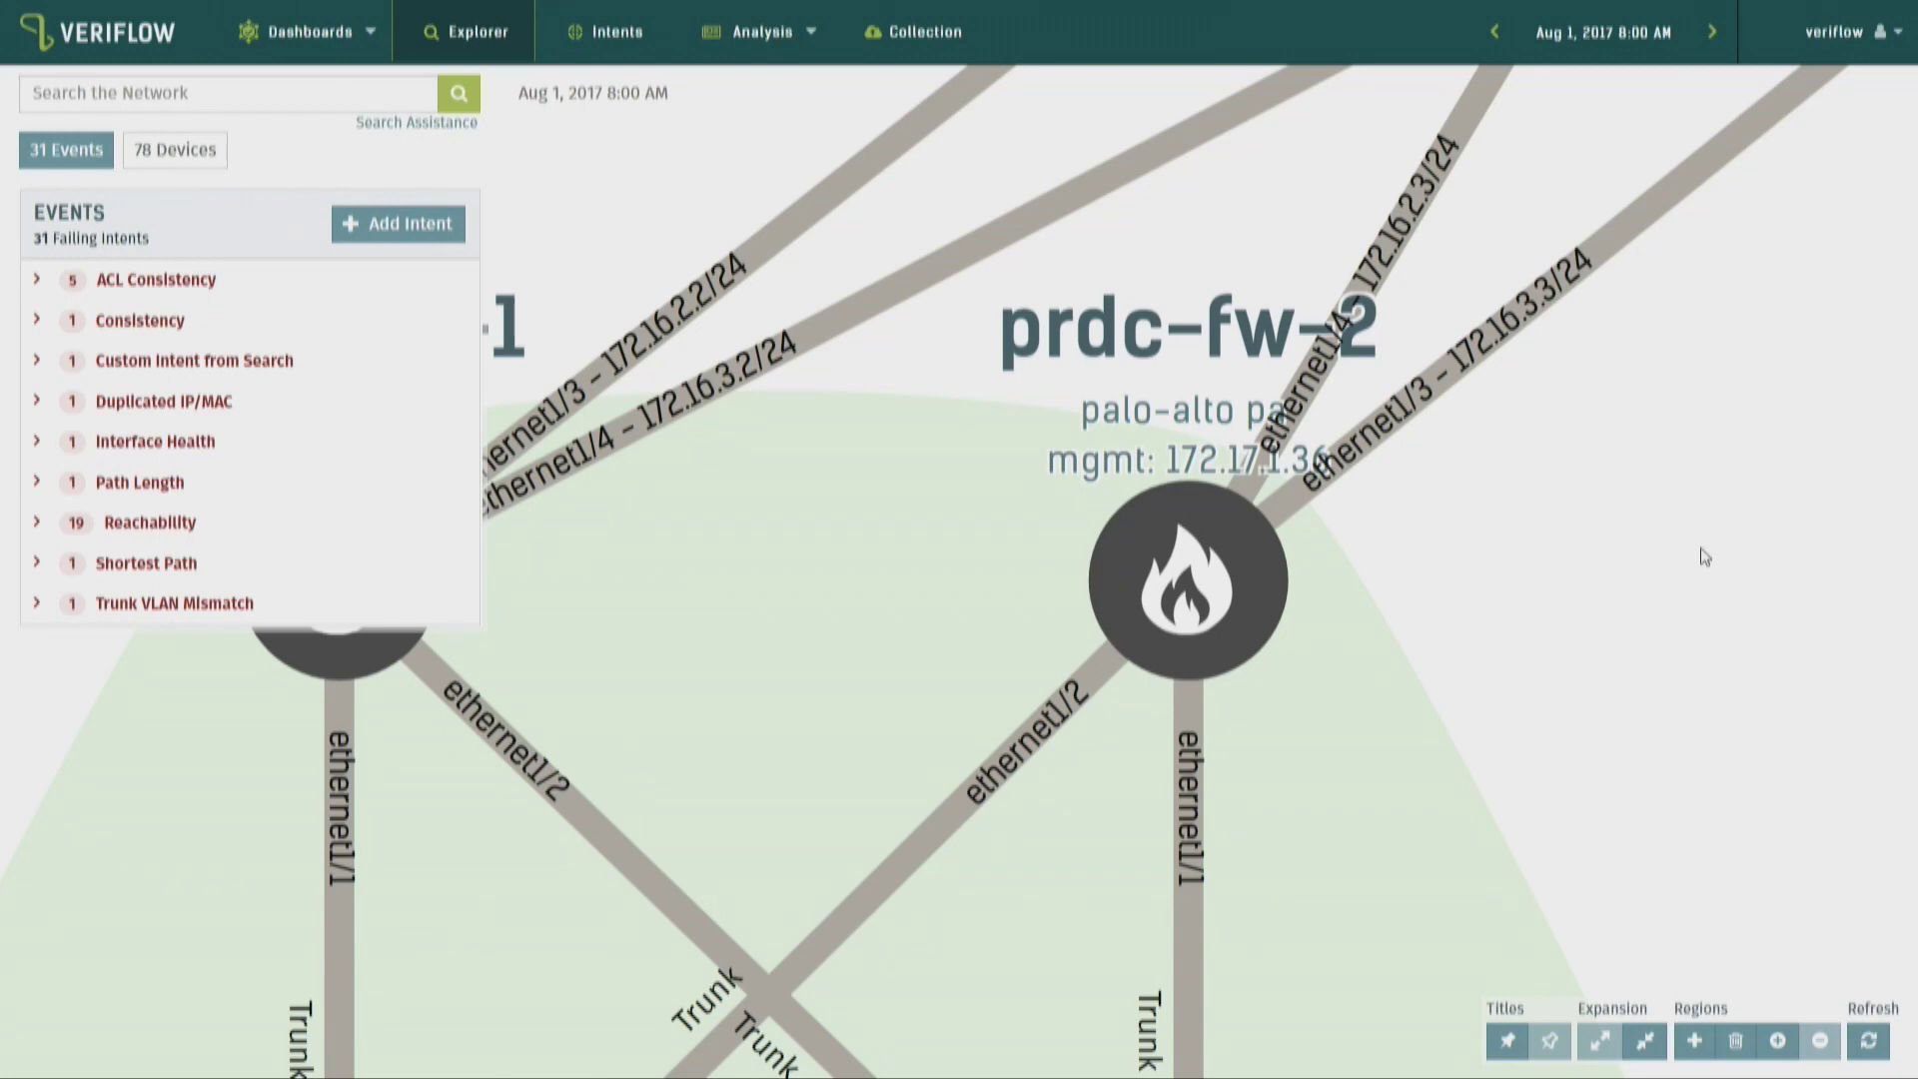
Open the form for sharing a link to the current network view and close it without sending
click(1856, 52)
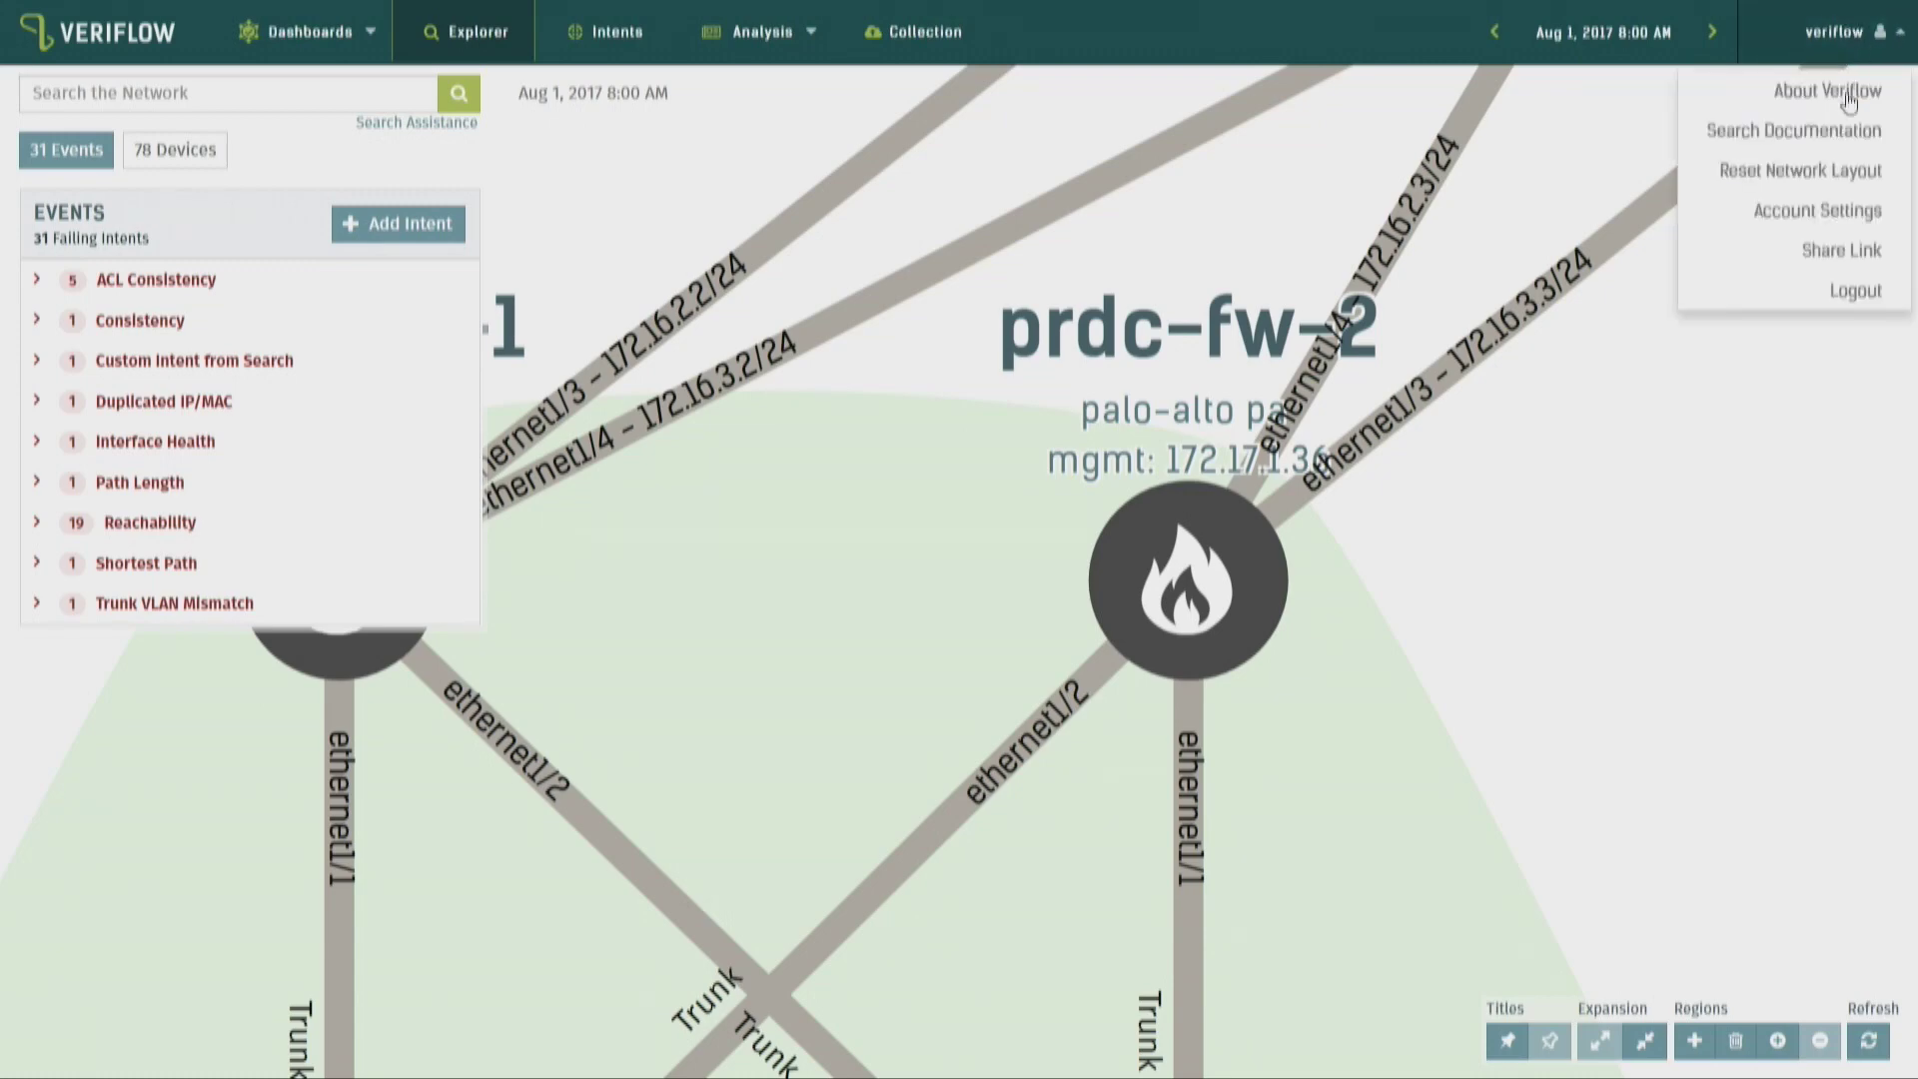
click(1865, 254)
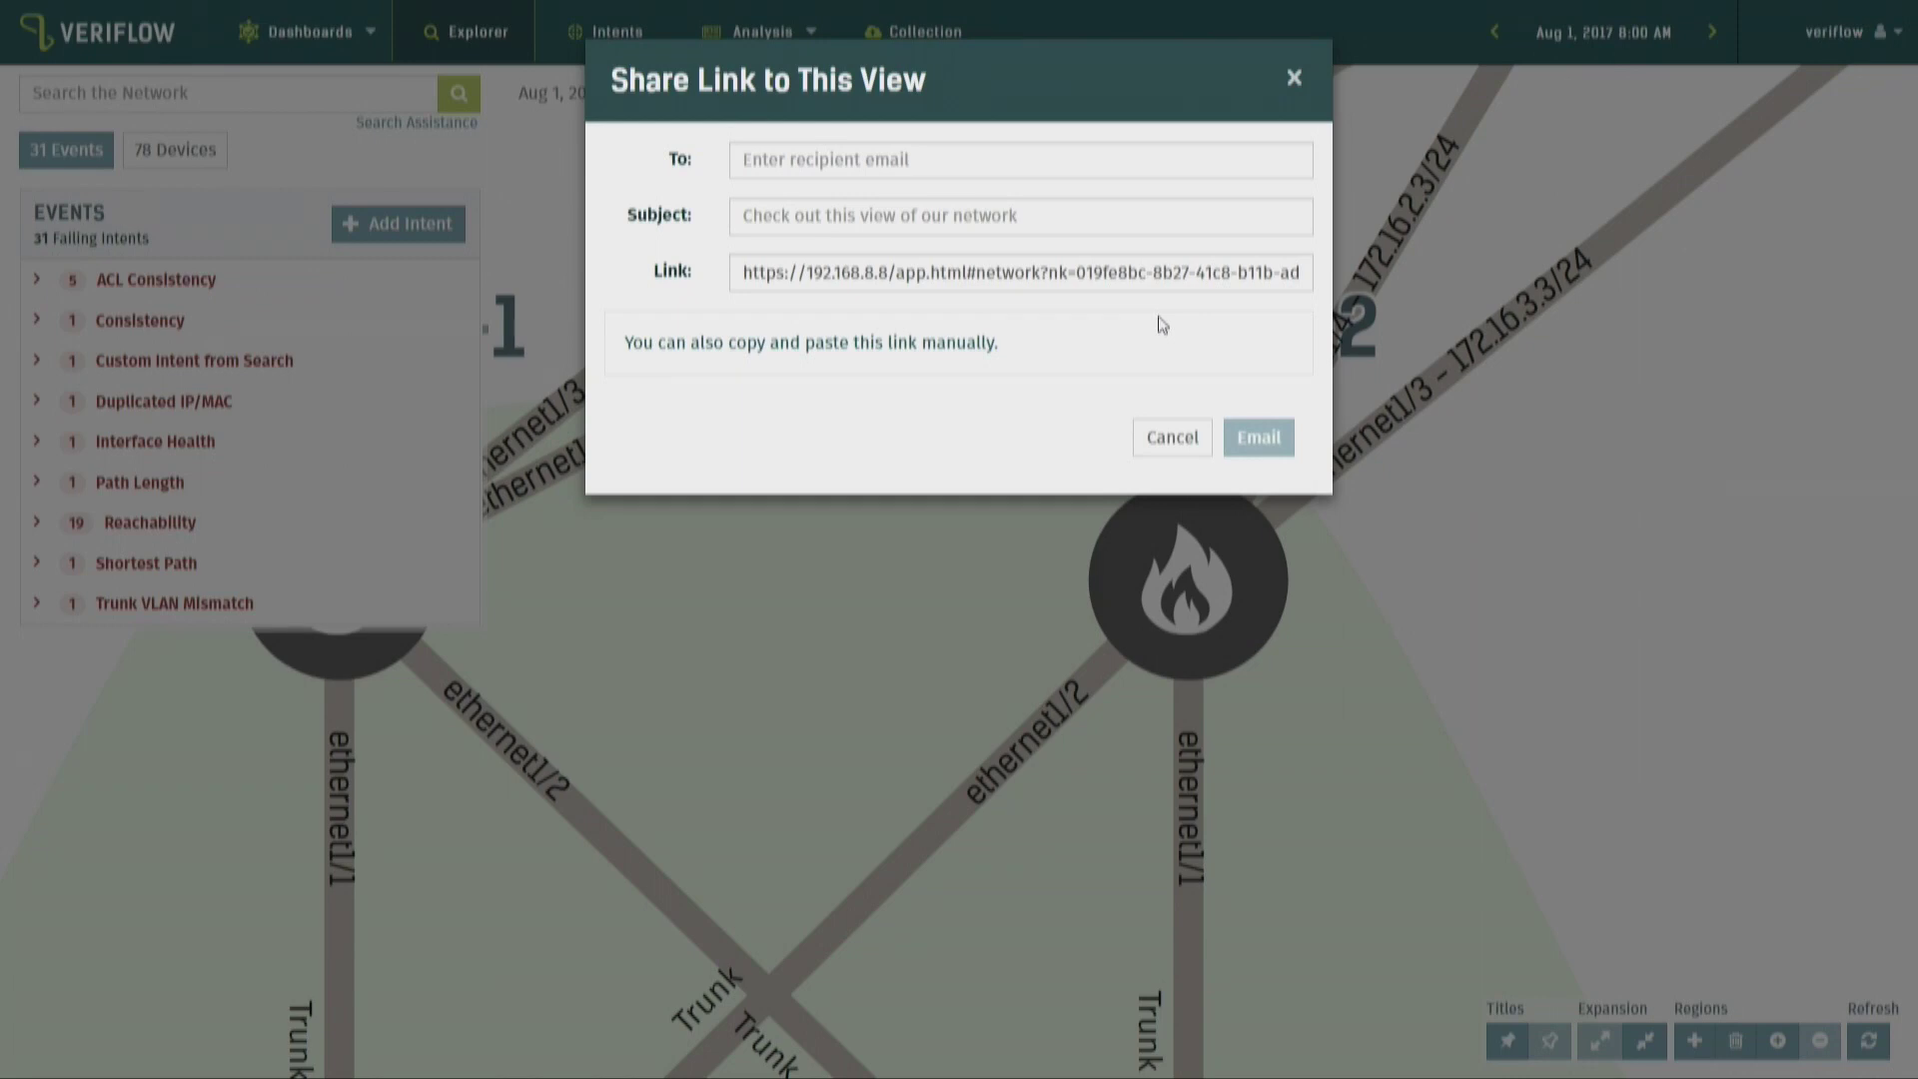
click(1292, 80)
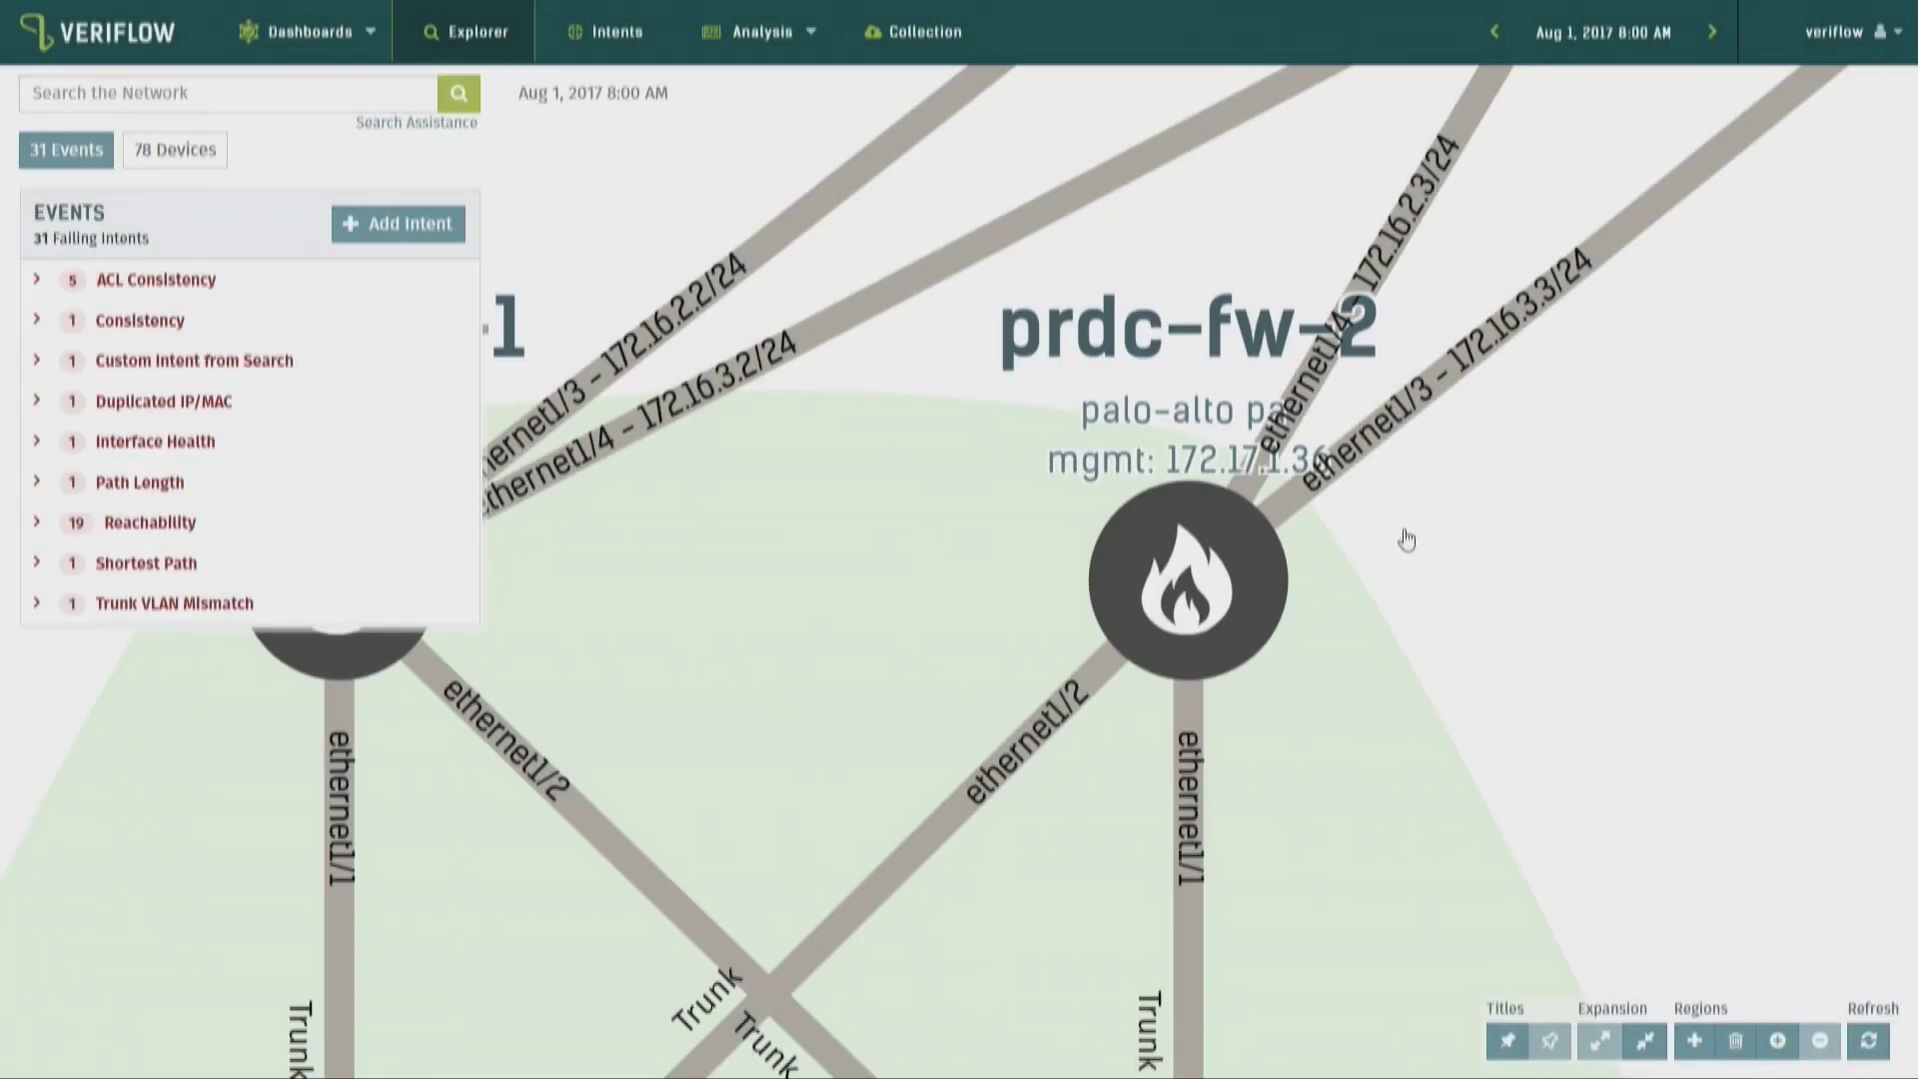
View the topology at wider zoom levels, from the prdc-fw-2 close-up out to the whole network
scroll(1576, 541, down, 3)
scroll(759, 542, down, 3)
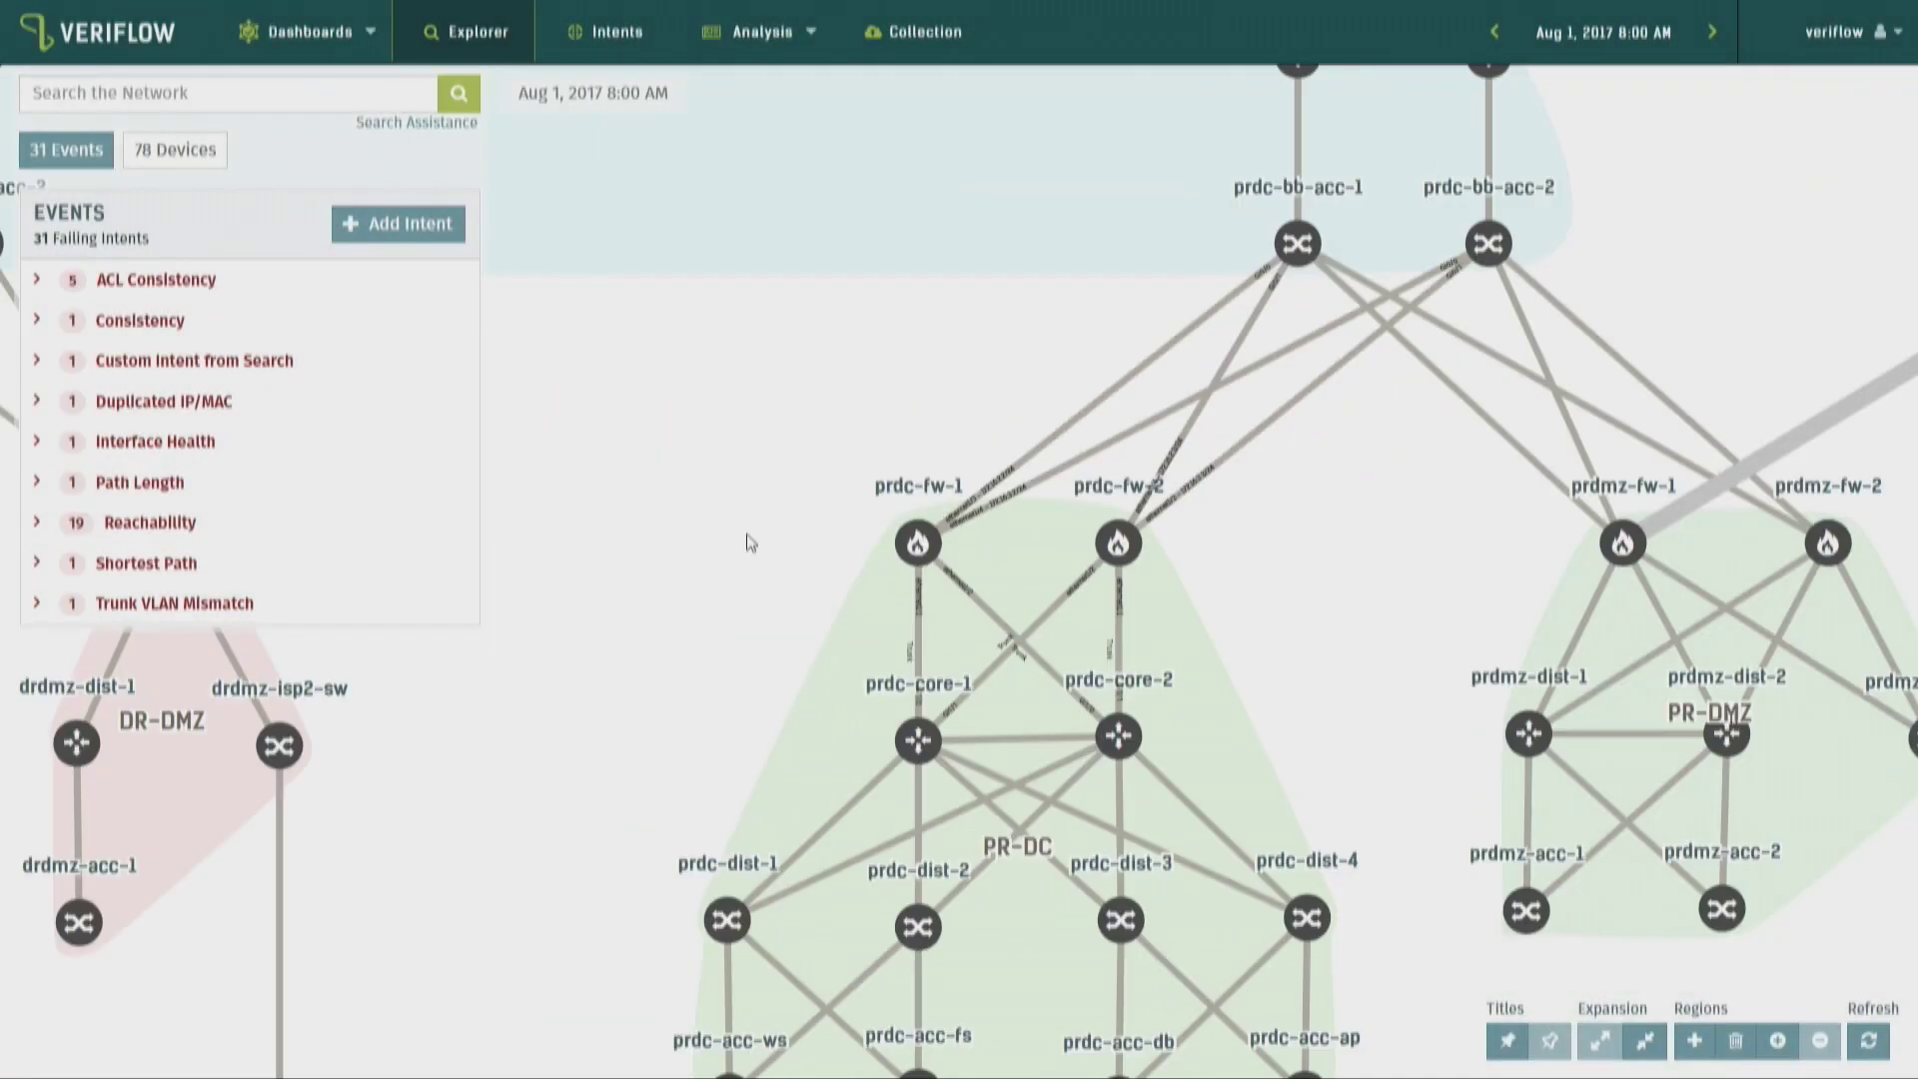
scroll(1010, 497, up, 2)
scroll(916, 491, down, 3)
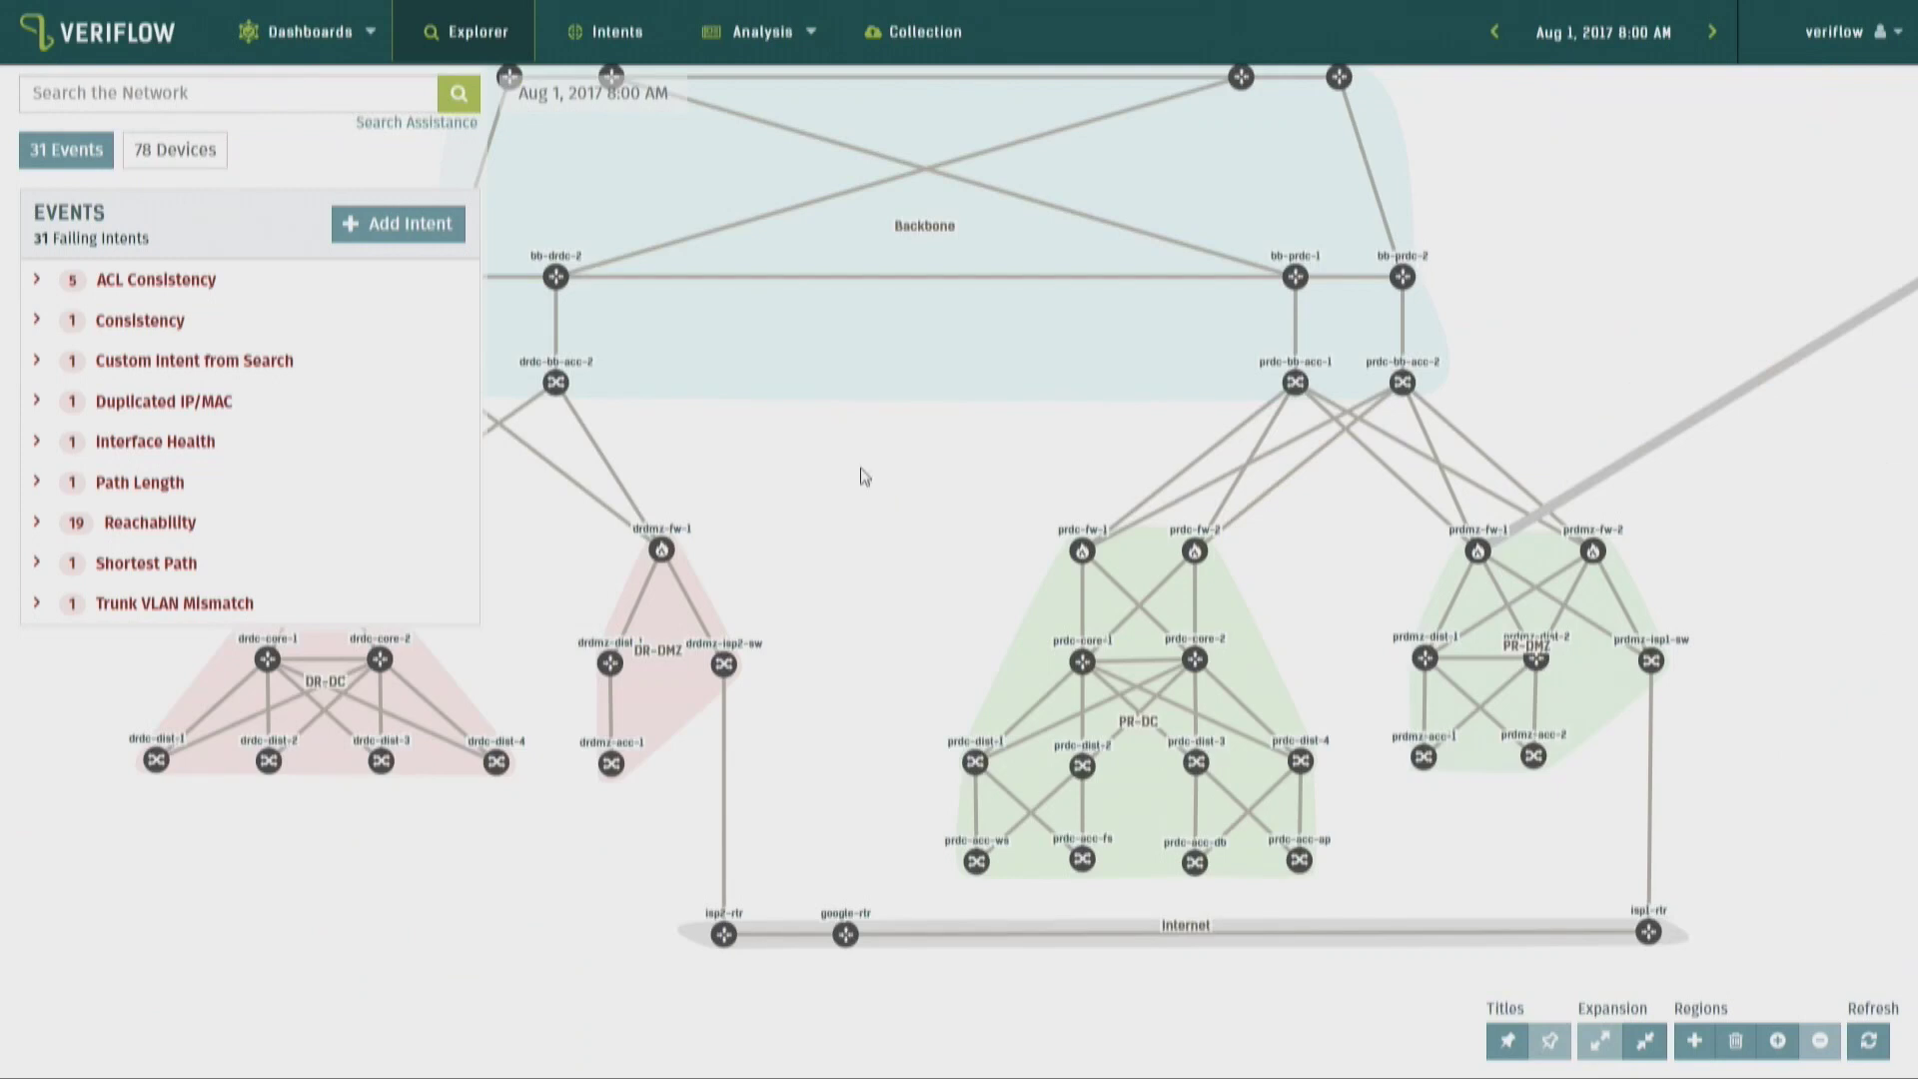
scroll(1169, 590, up, 3)
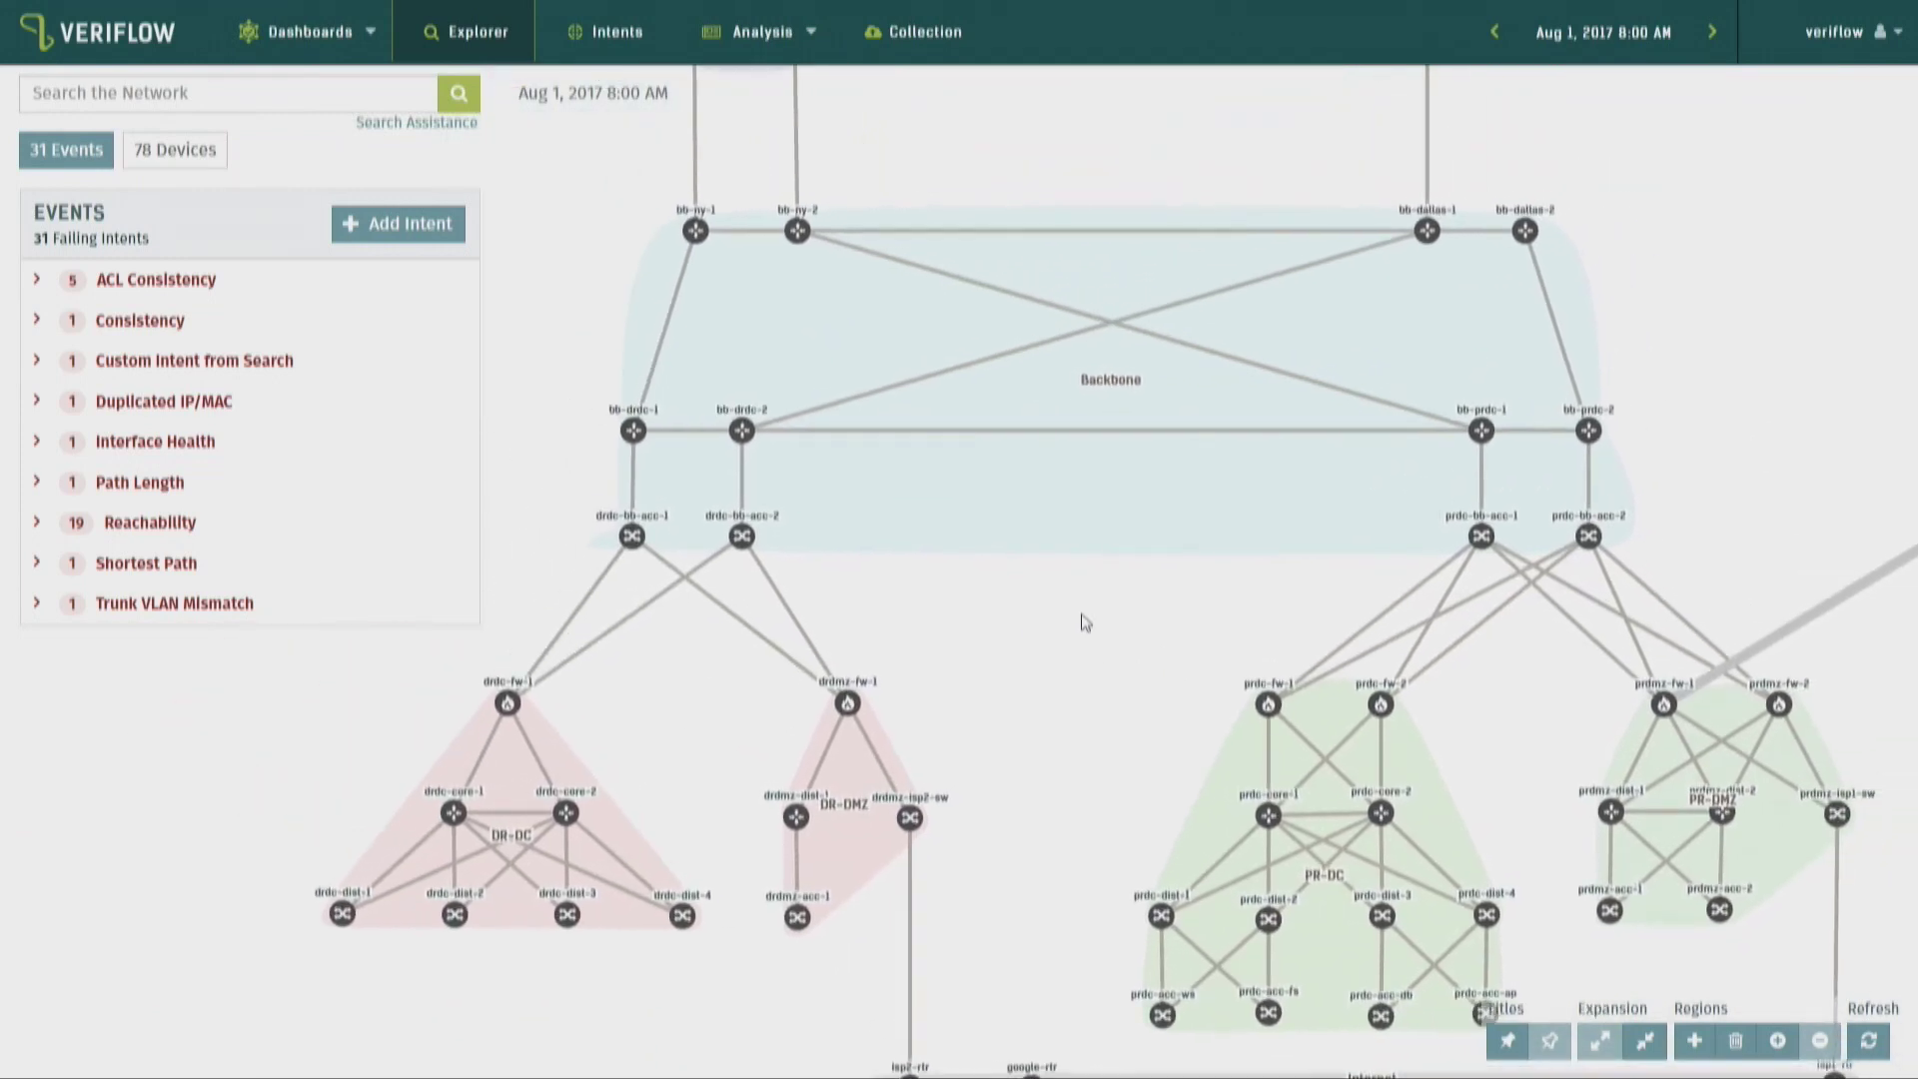
scroll(1105, 695, down, 3)
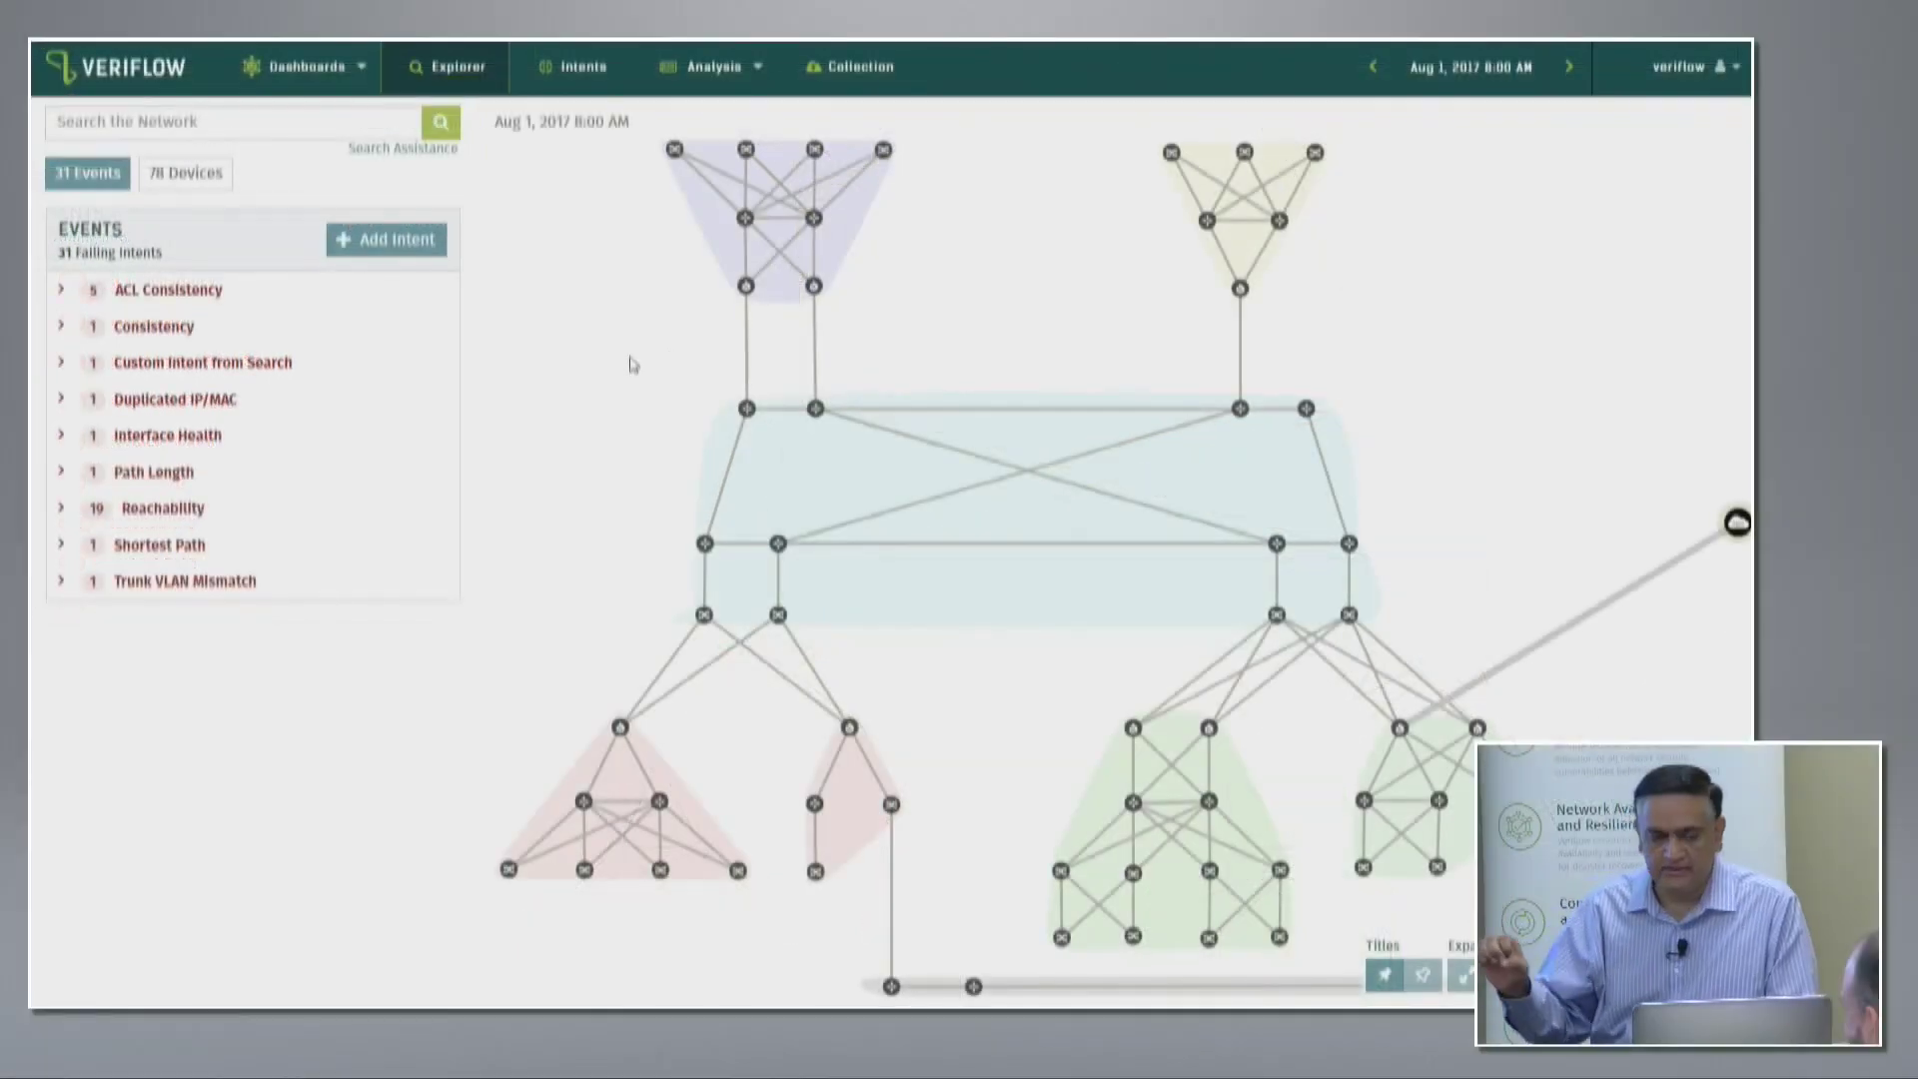
View the Vitals dashboard, followed by the Resiliency dashboard
click(345, 70)
click(313, 125)
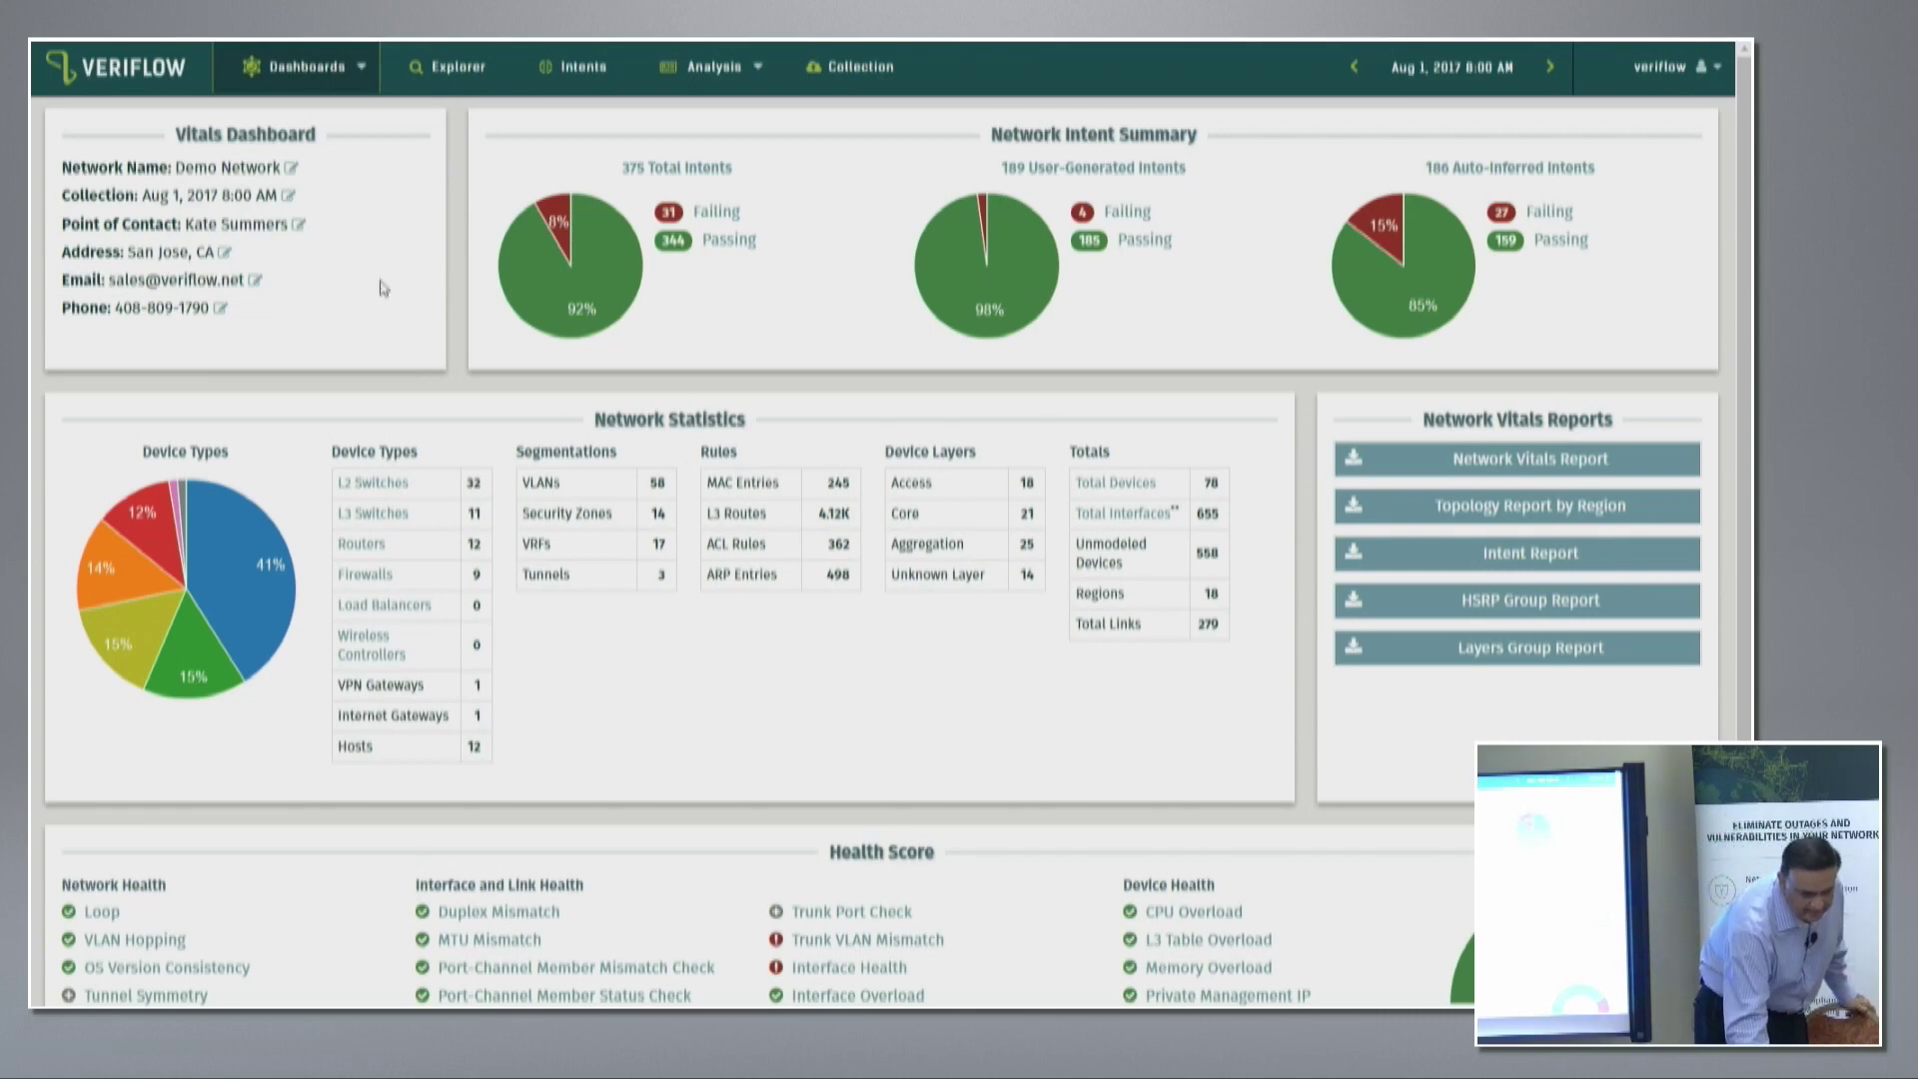
click(353, 72)
click(321, 145)
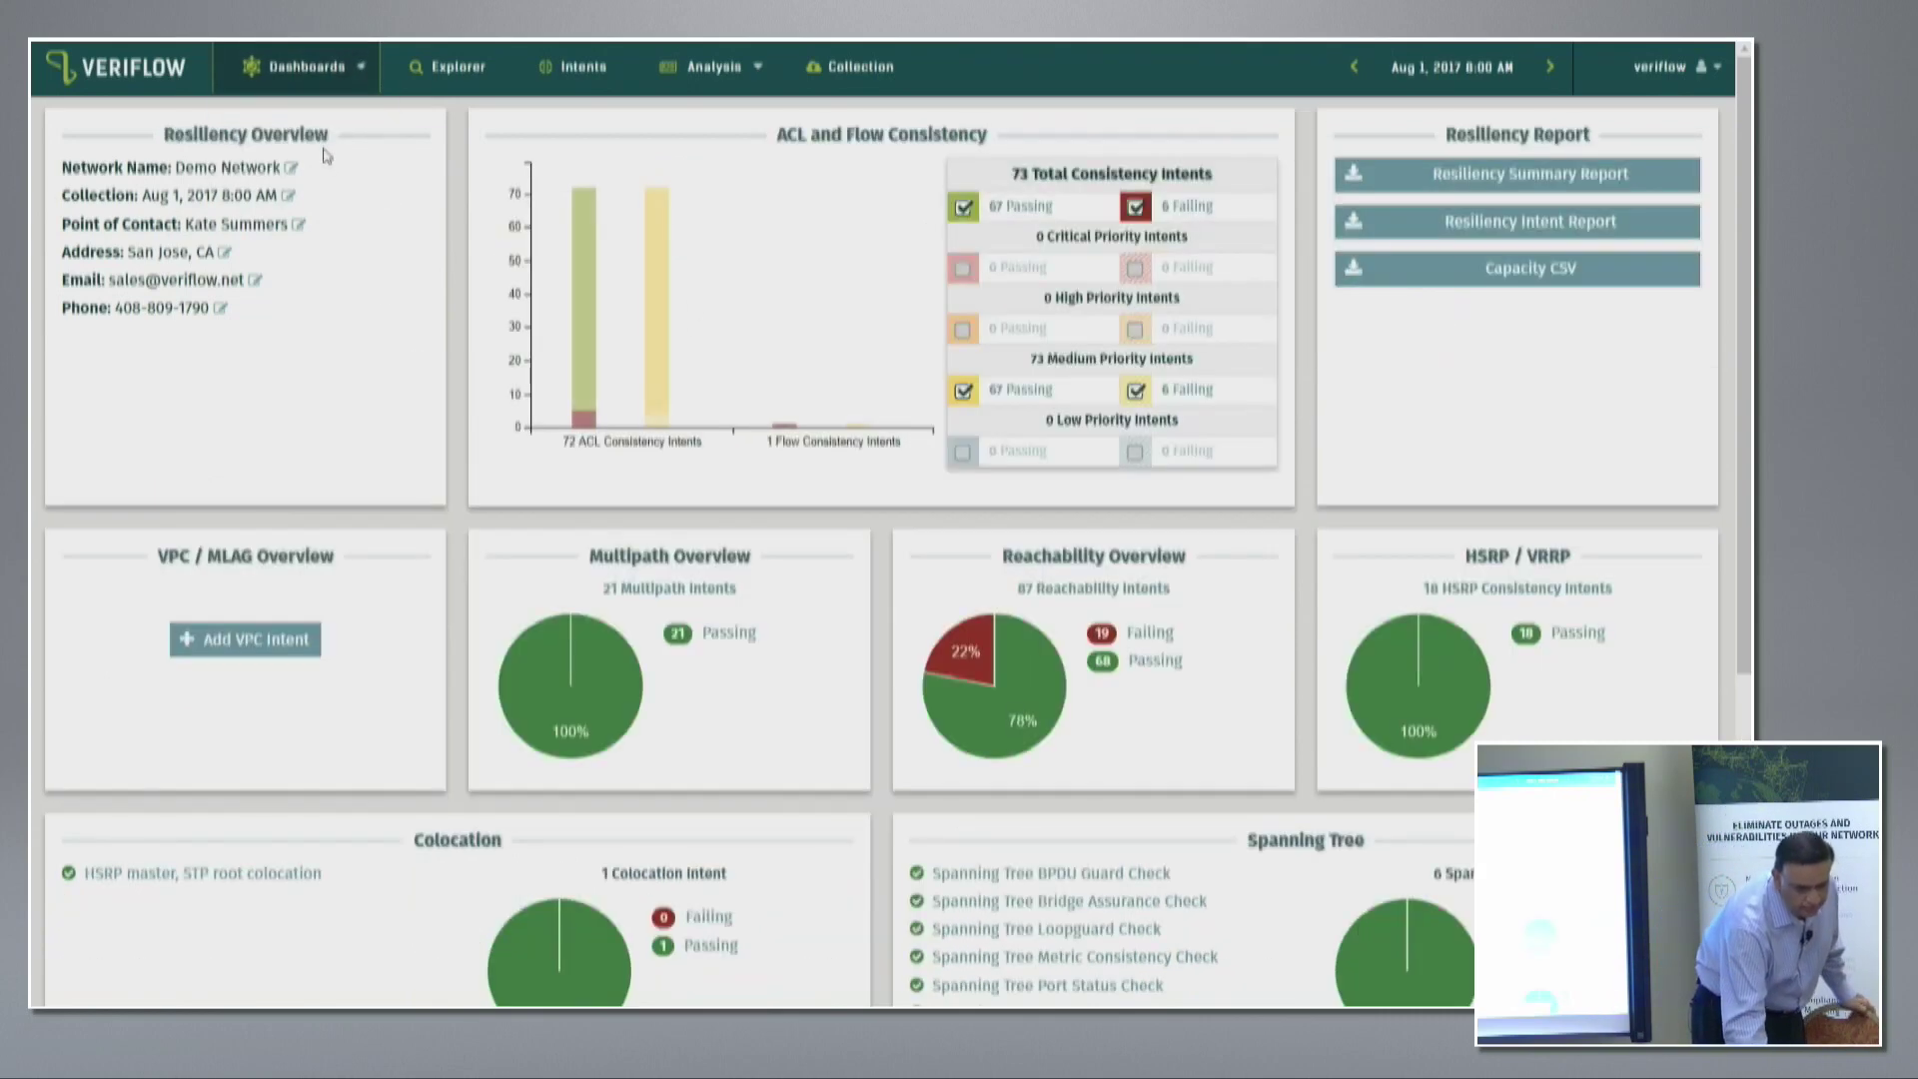
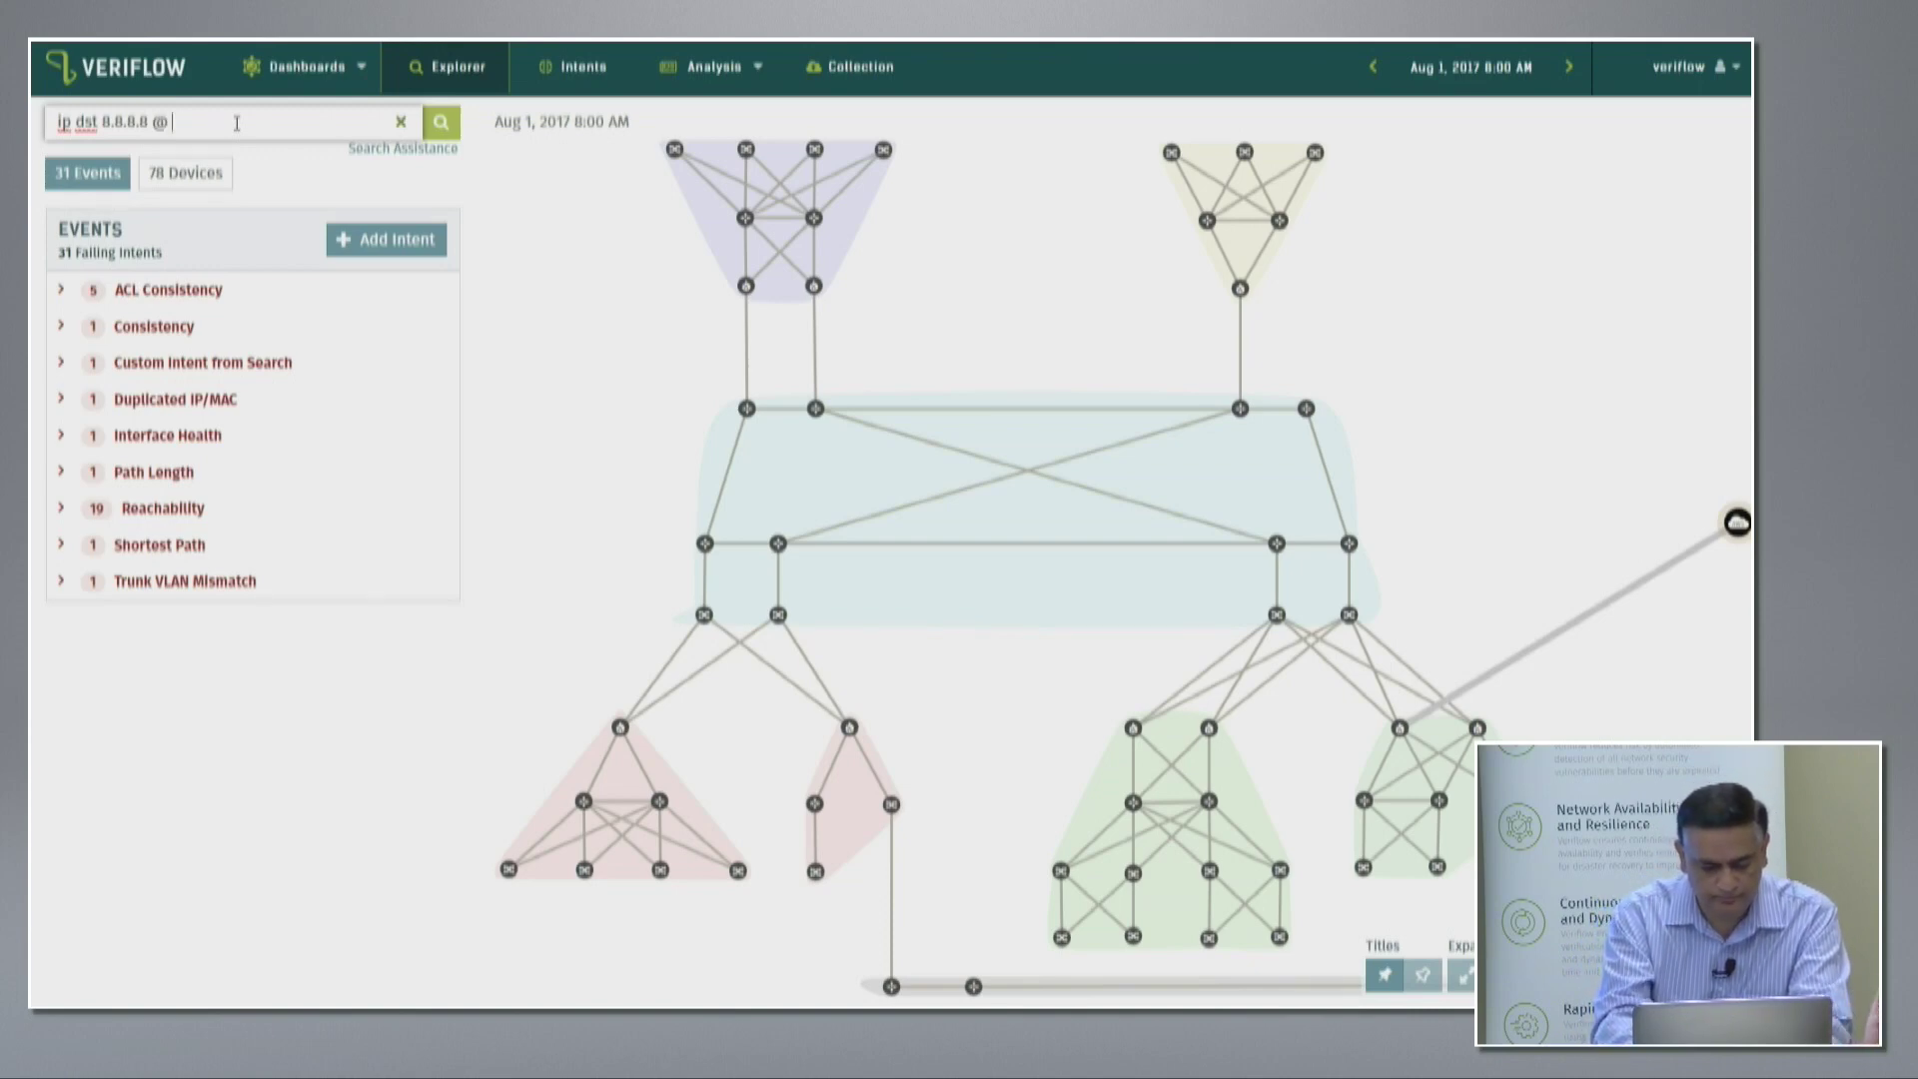
text(cc-it --> @)
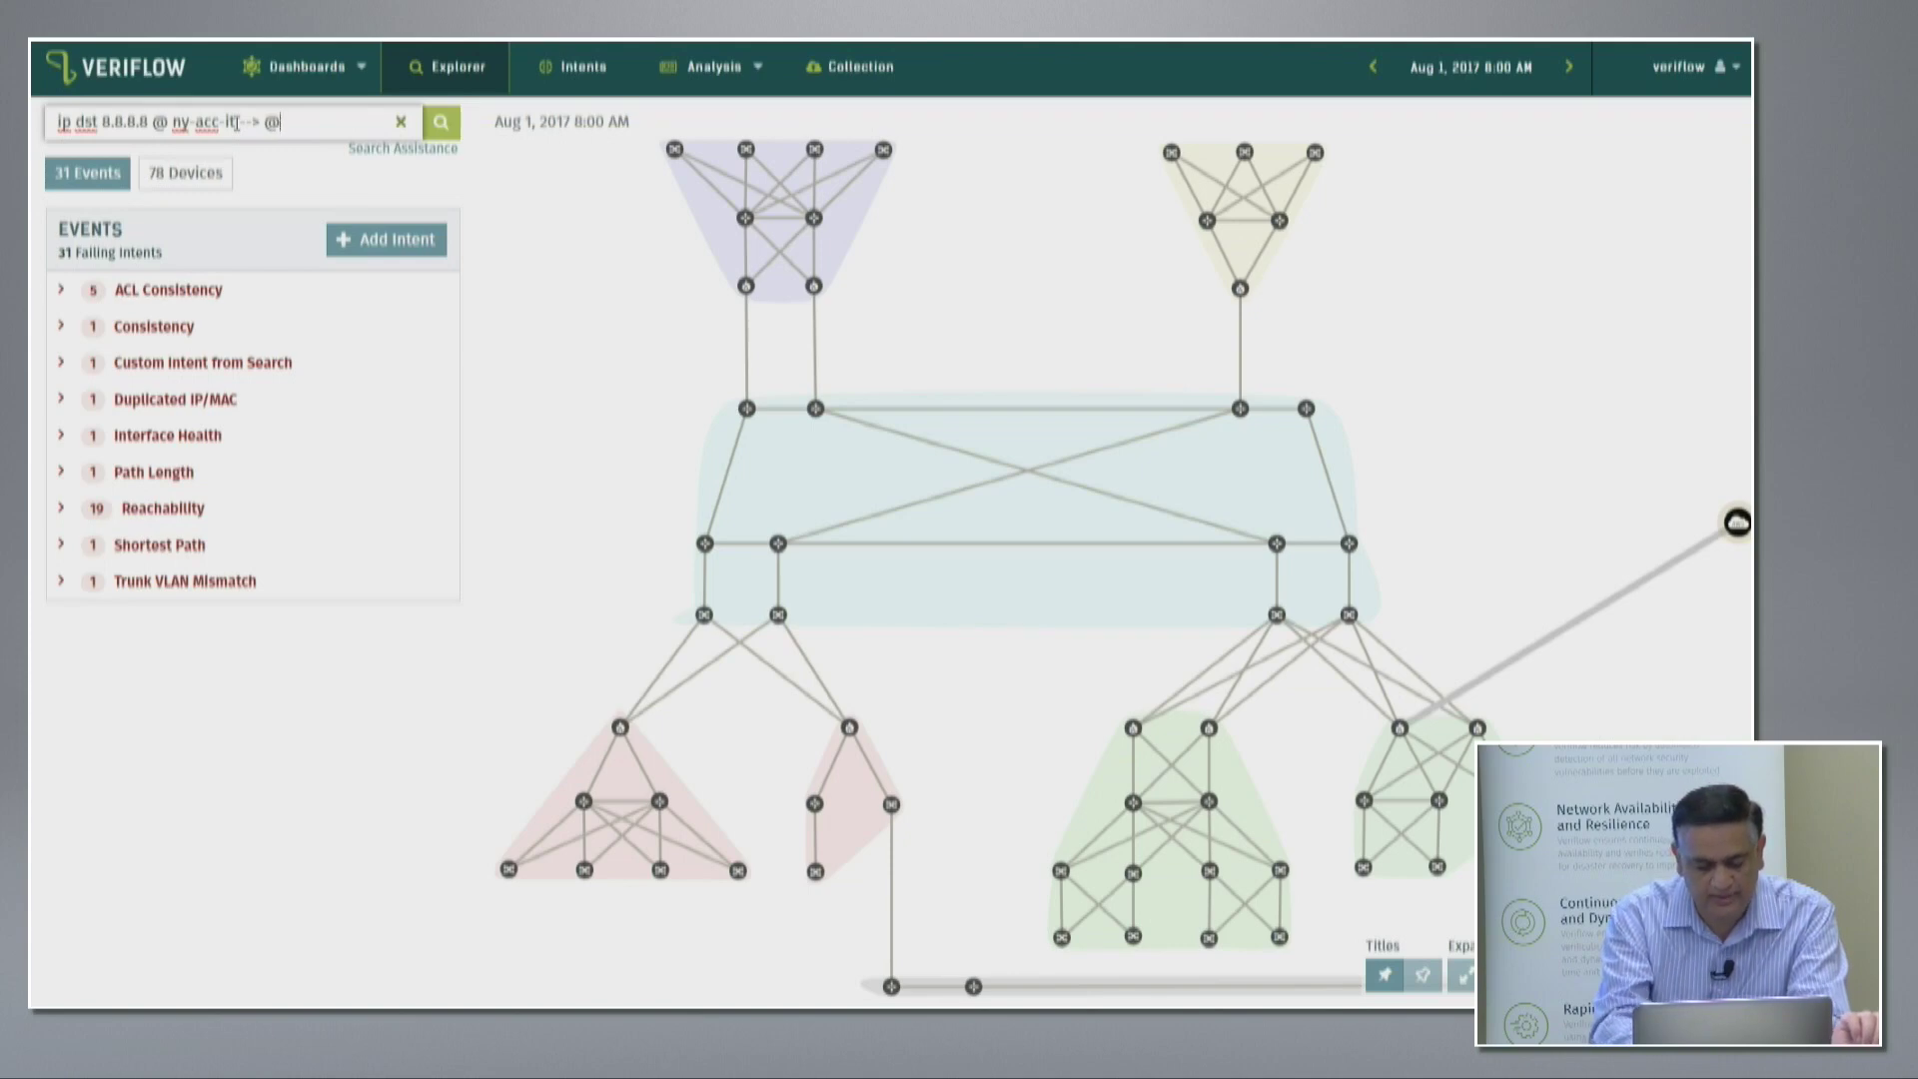
text(internet)
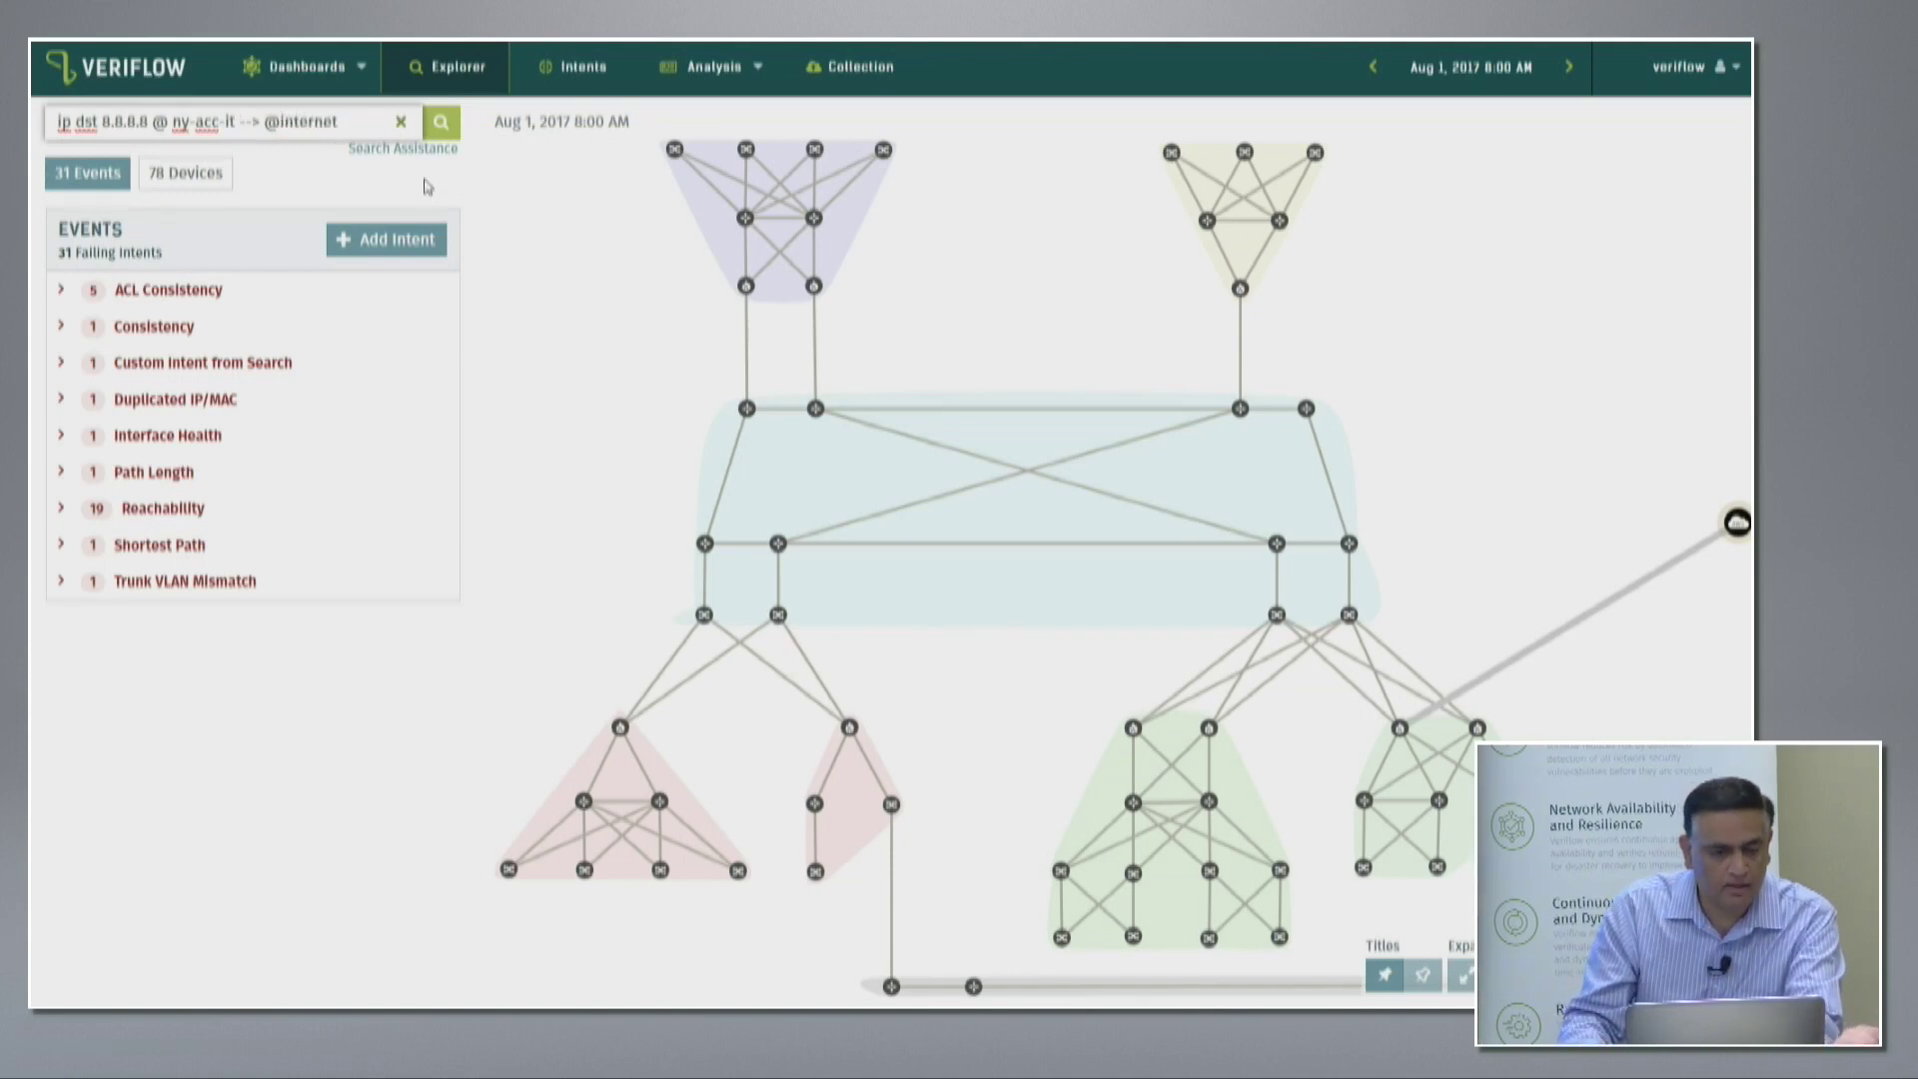
click(177, 121)
key(BackSpace)
click(441, 122)
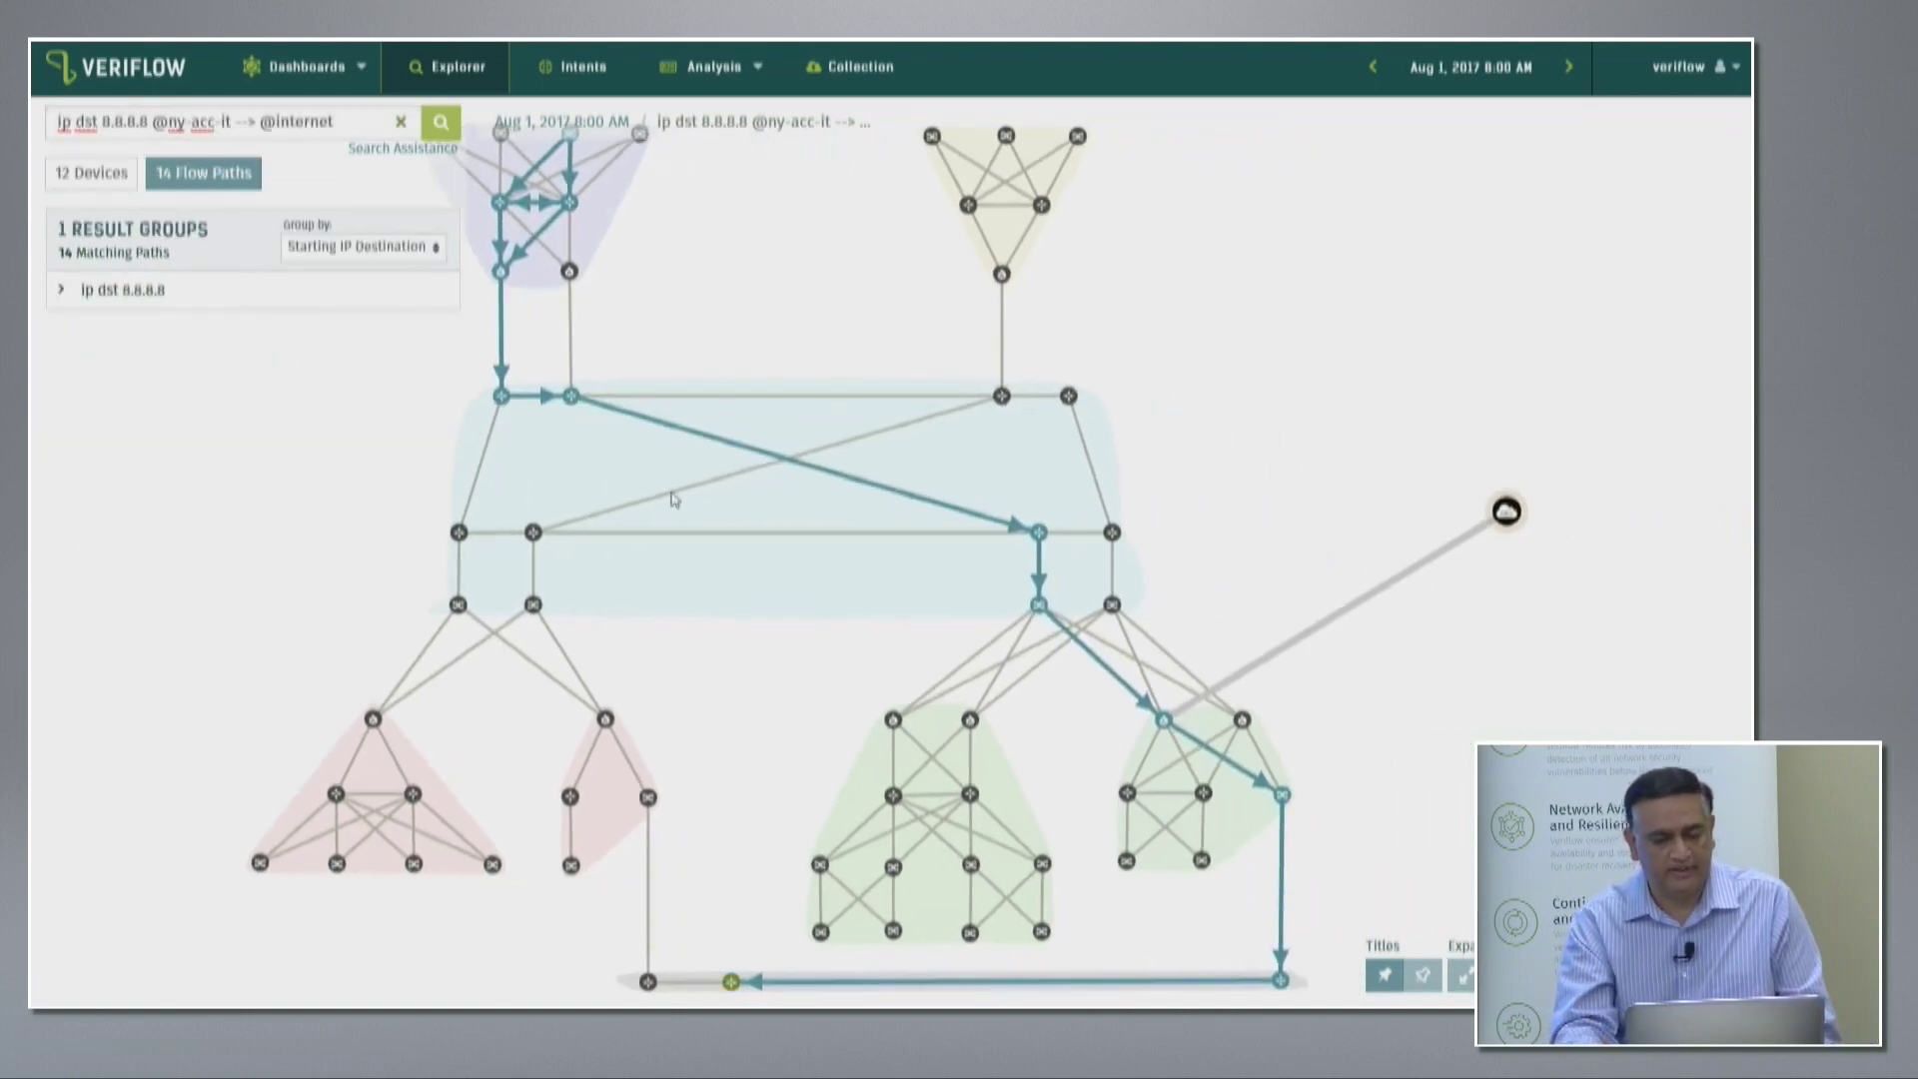
scroll(1262, 389, down, 2)
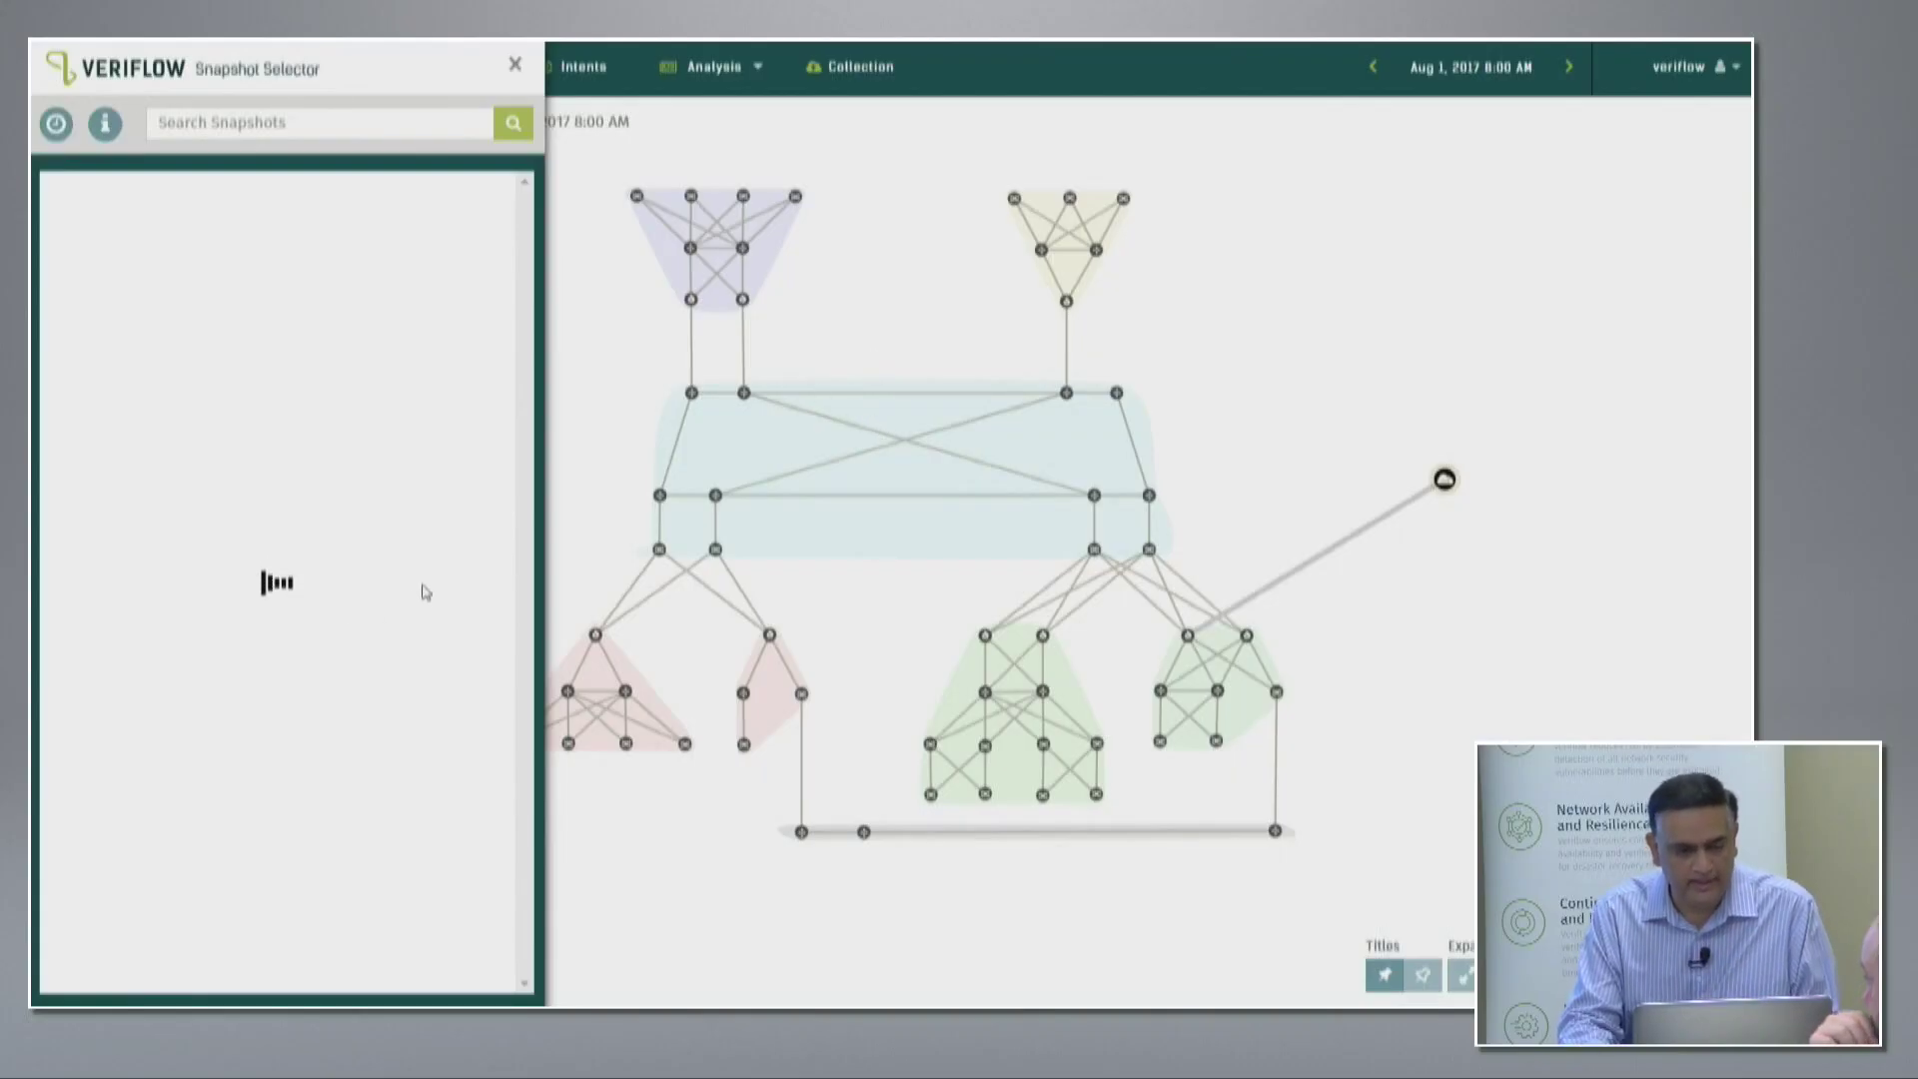
Switch to the Aug 2, 2017 8:00 AM snapshot and show the failing Reachability intent for HSRP southbound vIP 10.2.10.254
click(467, 491)
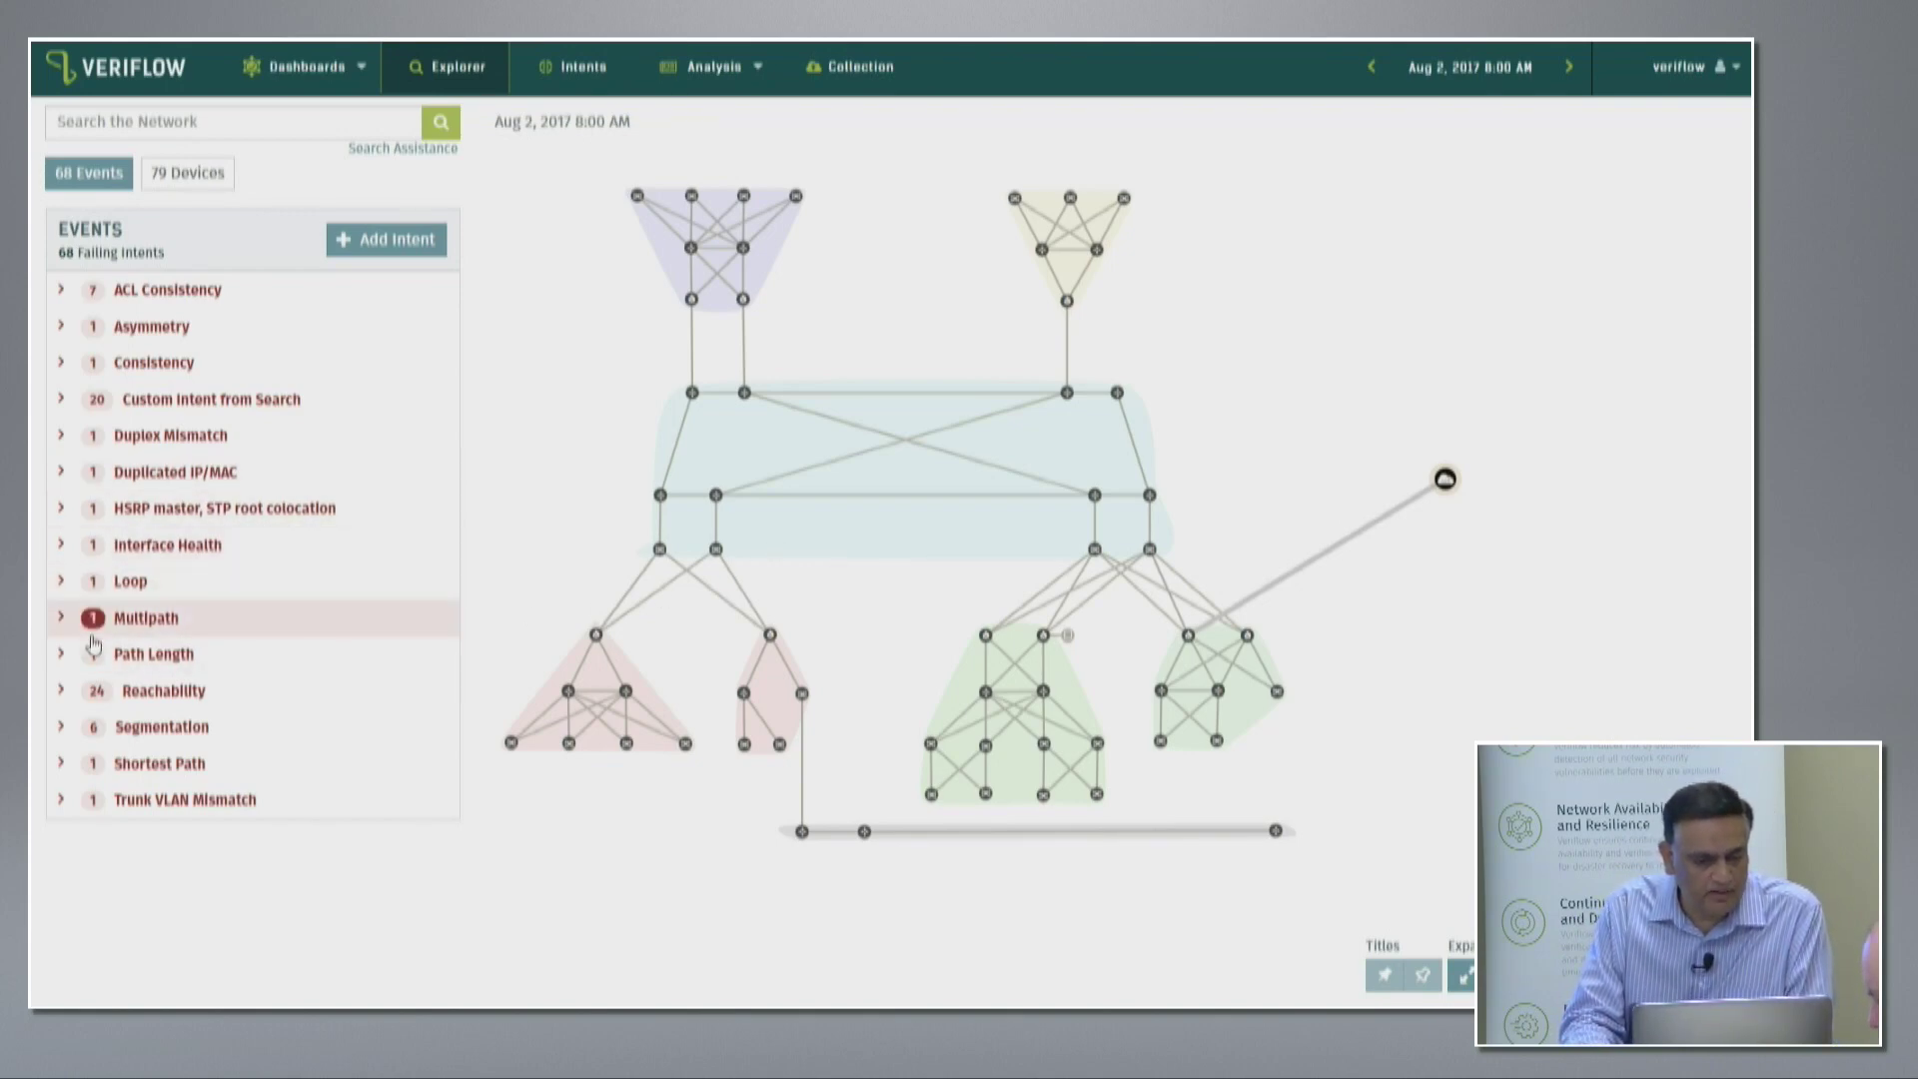
click(100, 690)
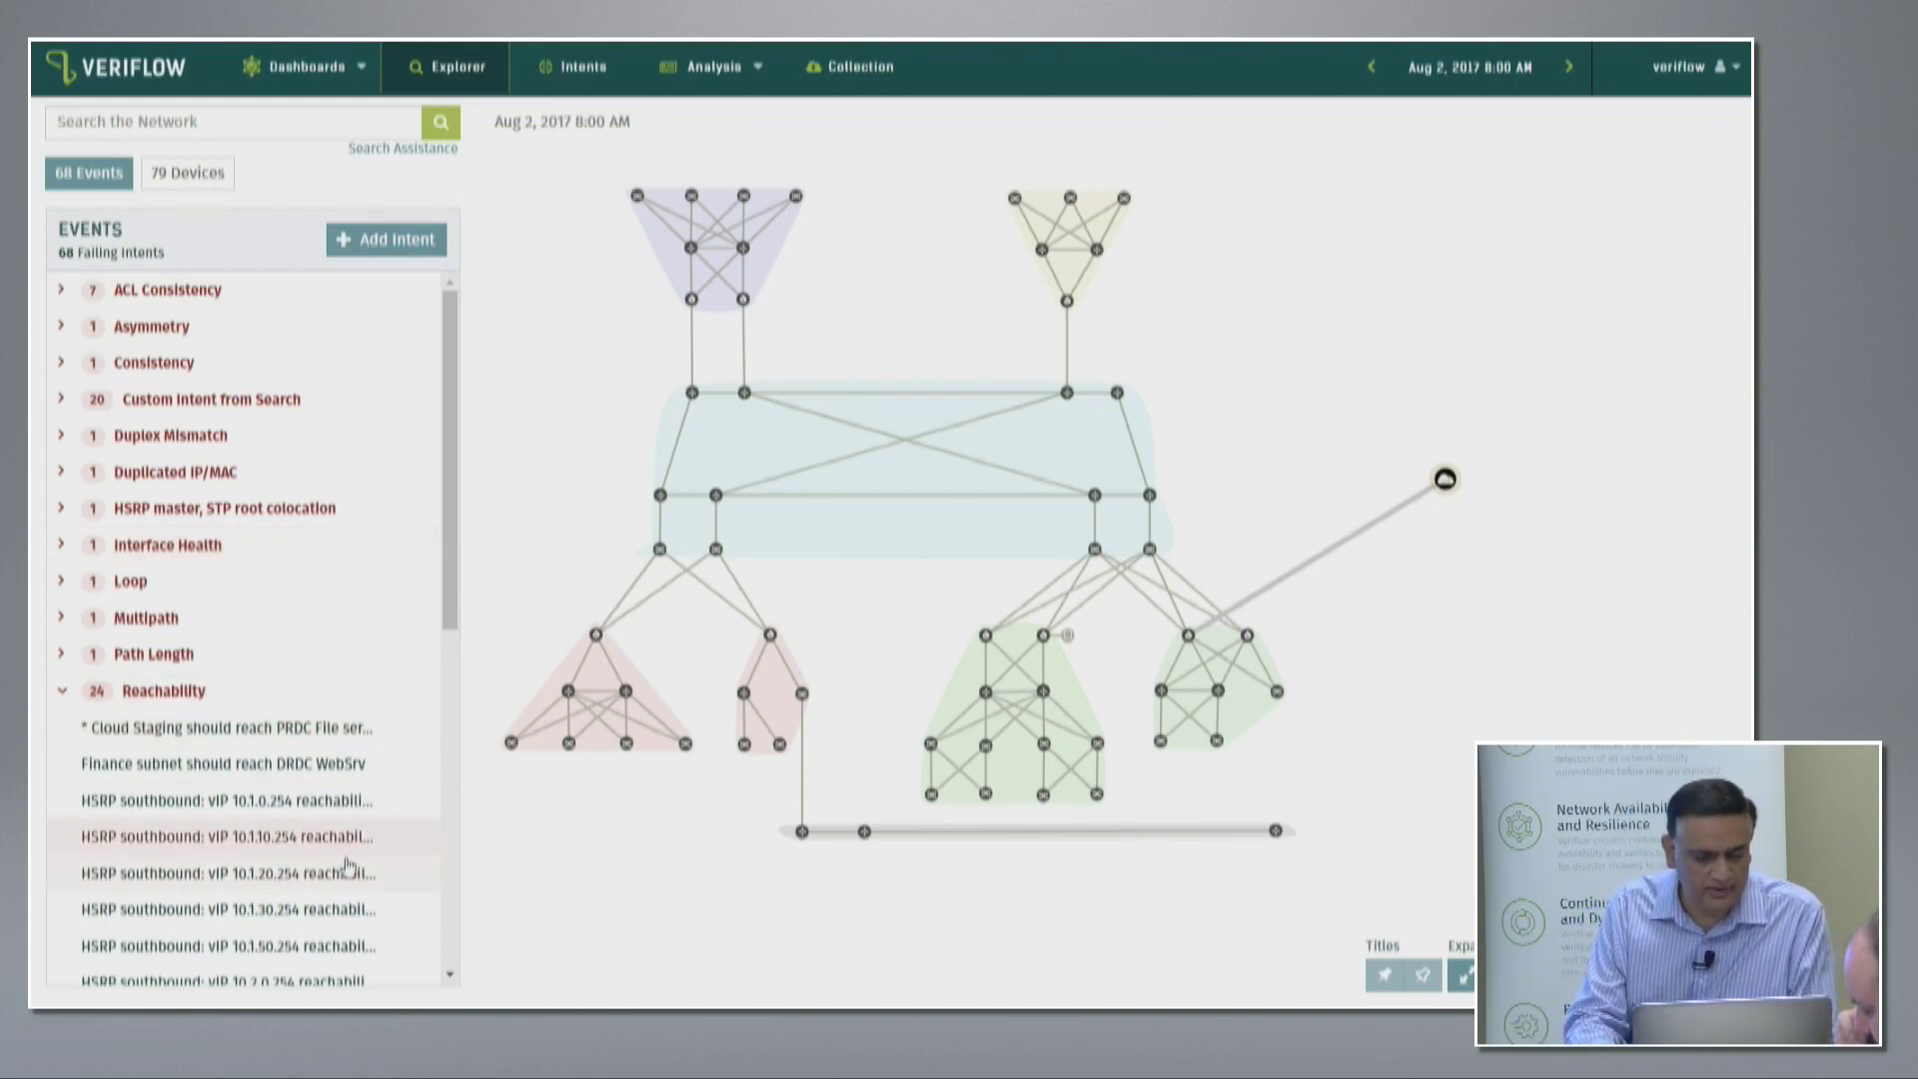
click(300, 845)
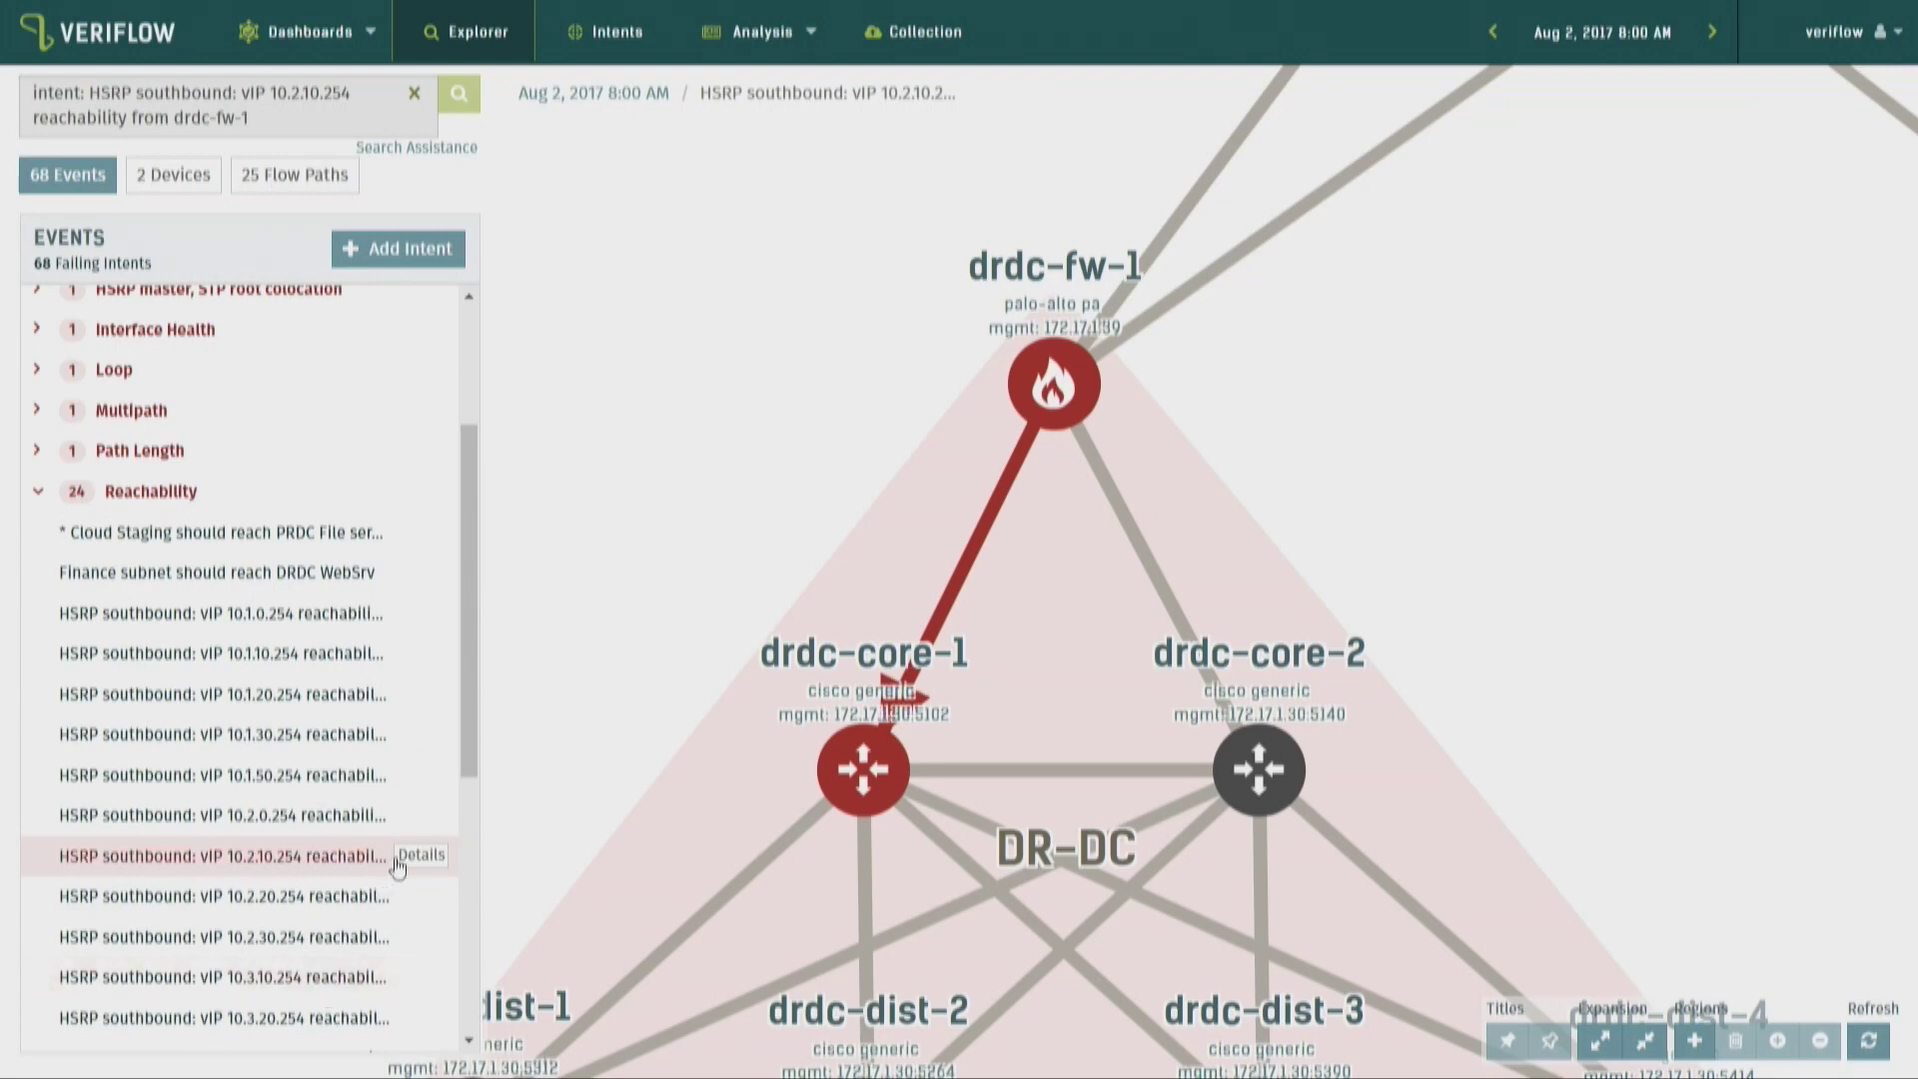
Inspect the first flow path under the intent's reachability violation, with every hop's details expanded
click(330, 179)
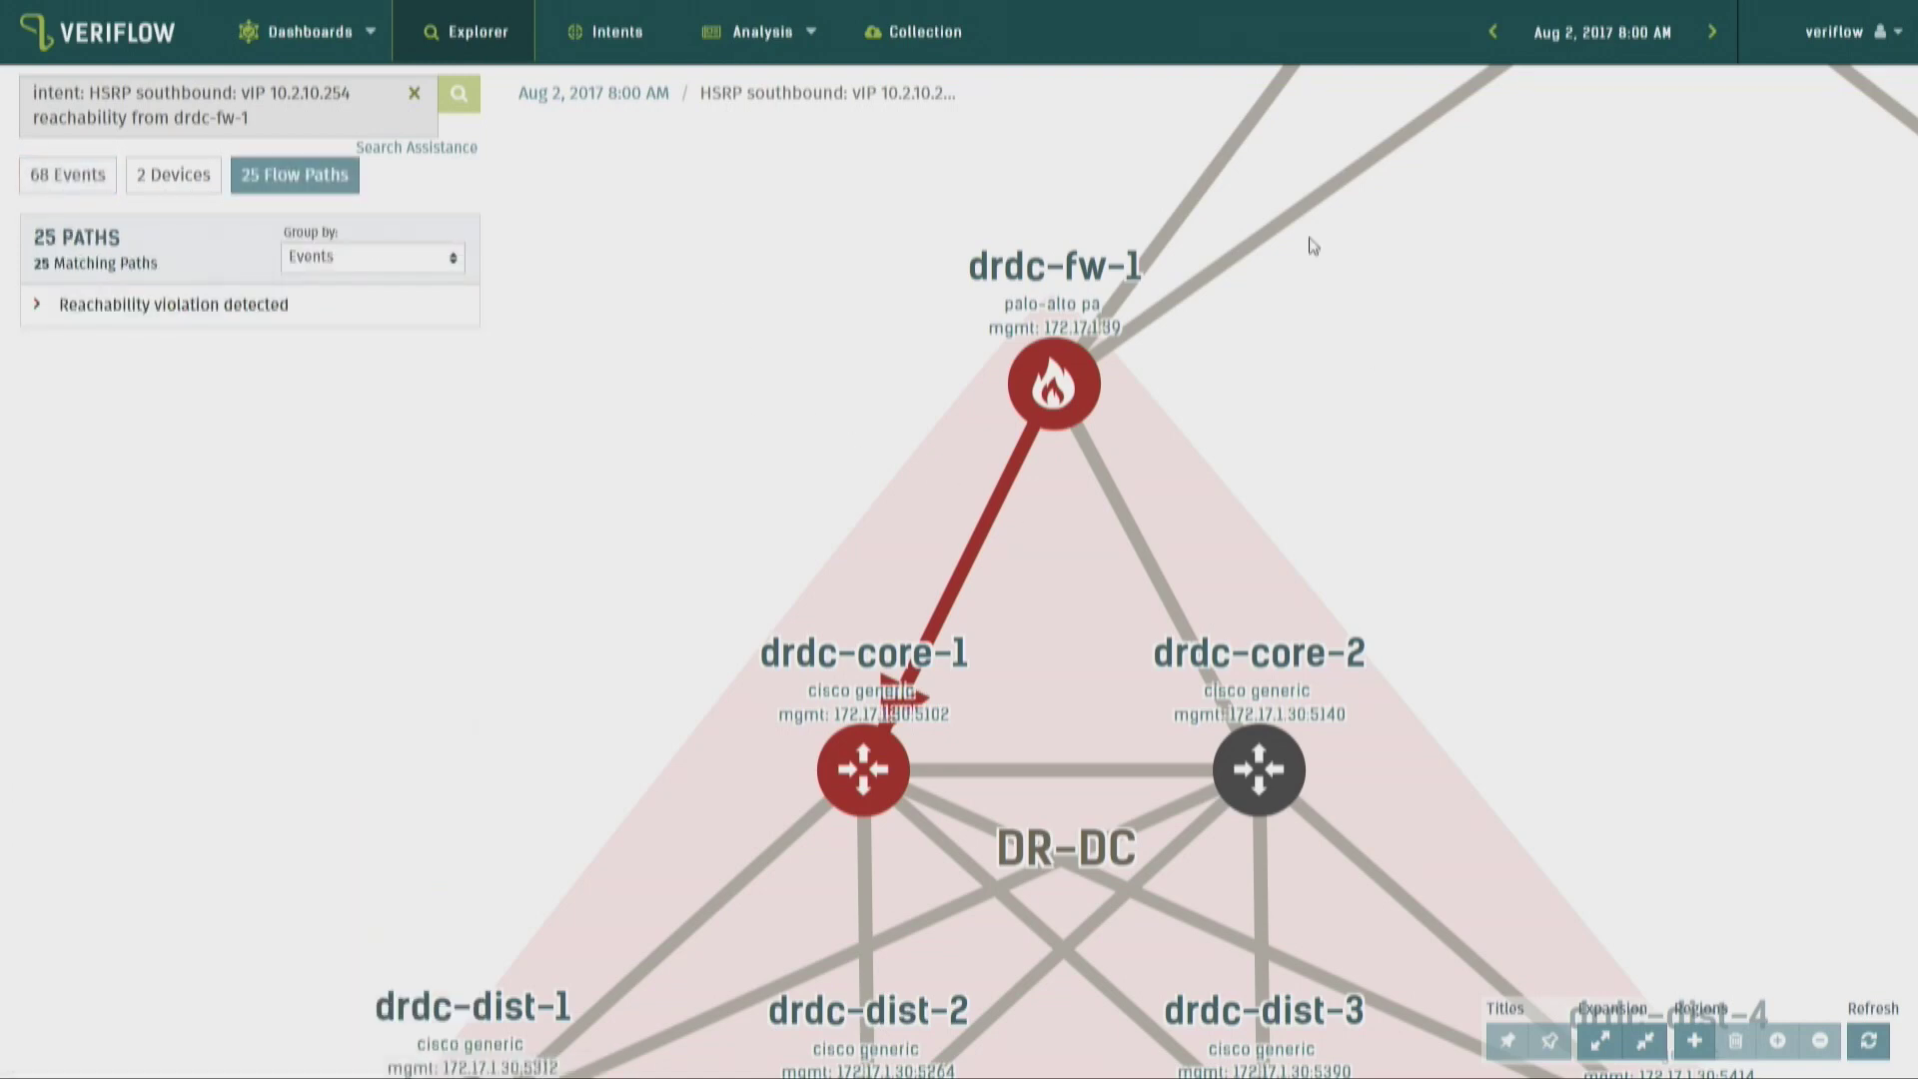
click(160, 304)
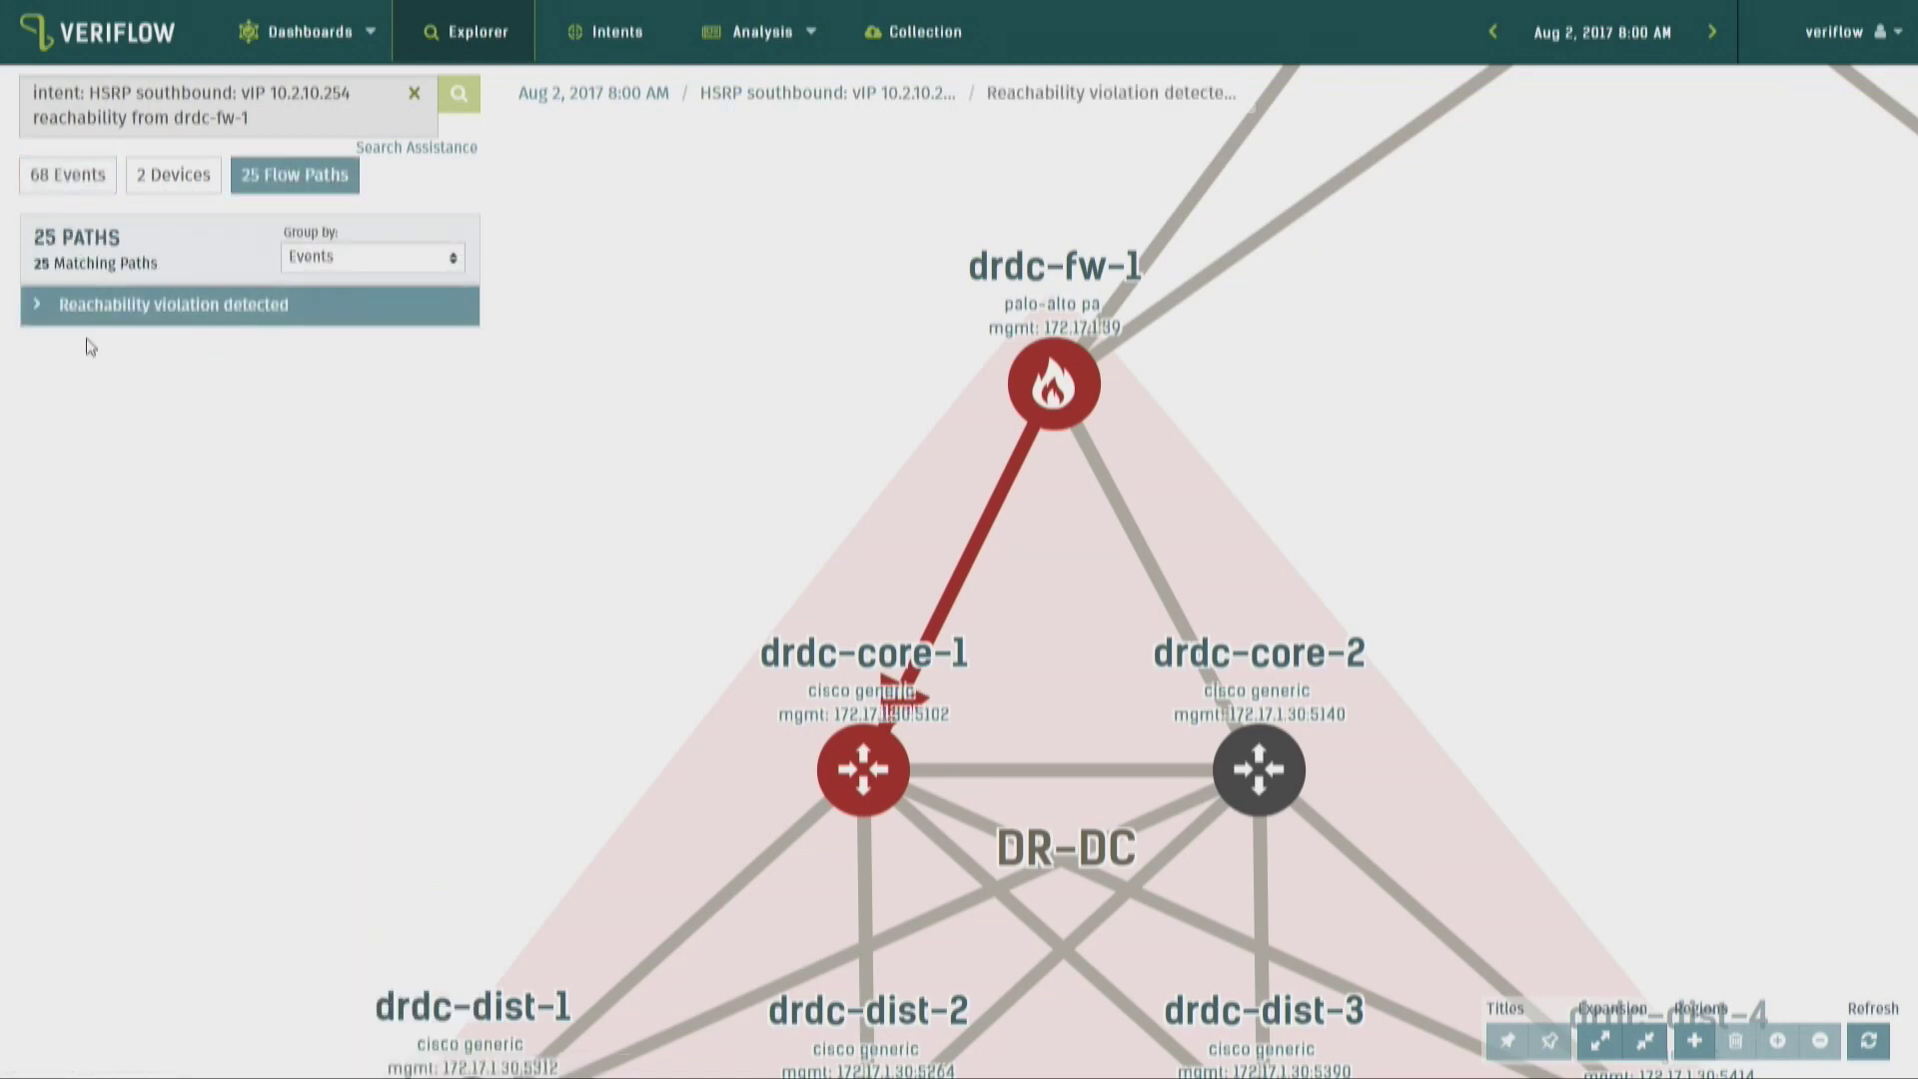
click(145, 377)
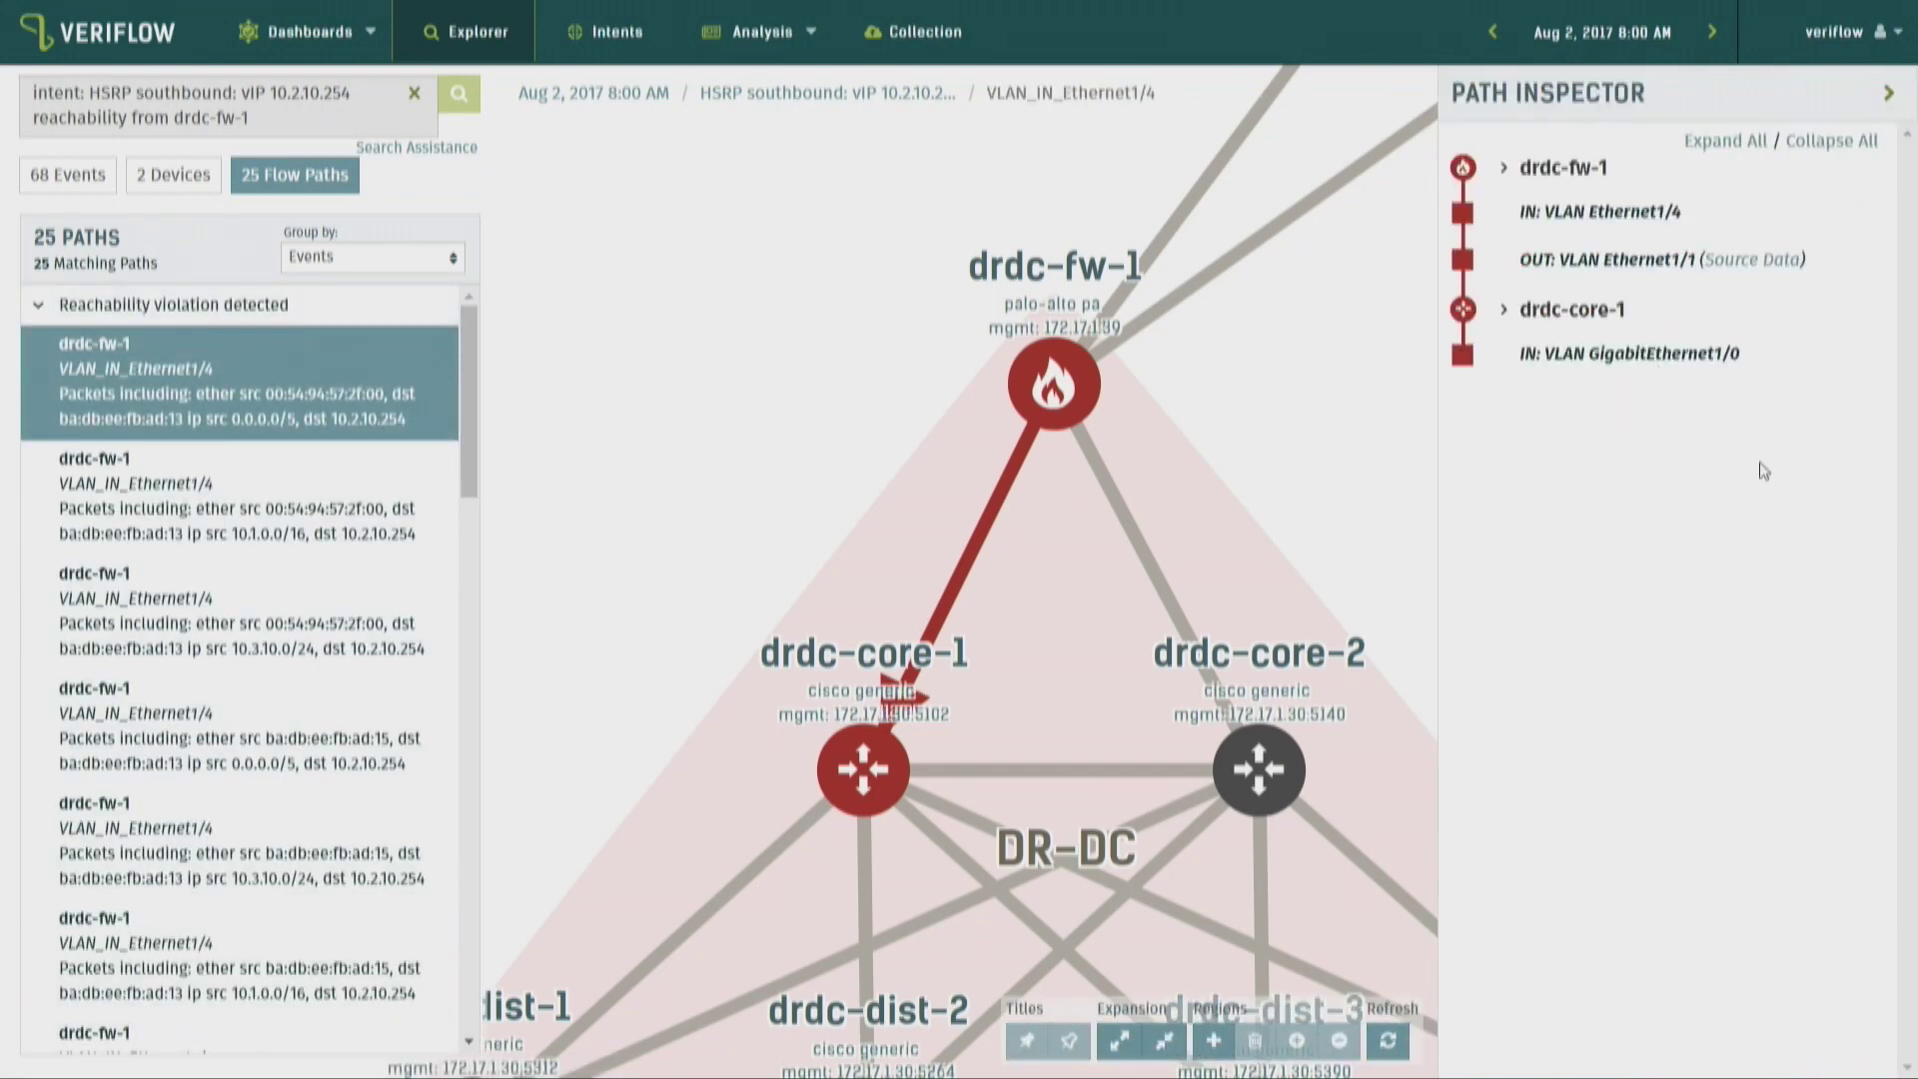
click(1710, 143)
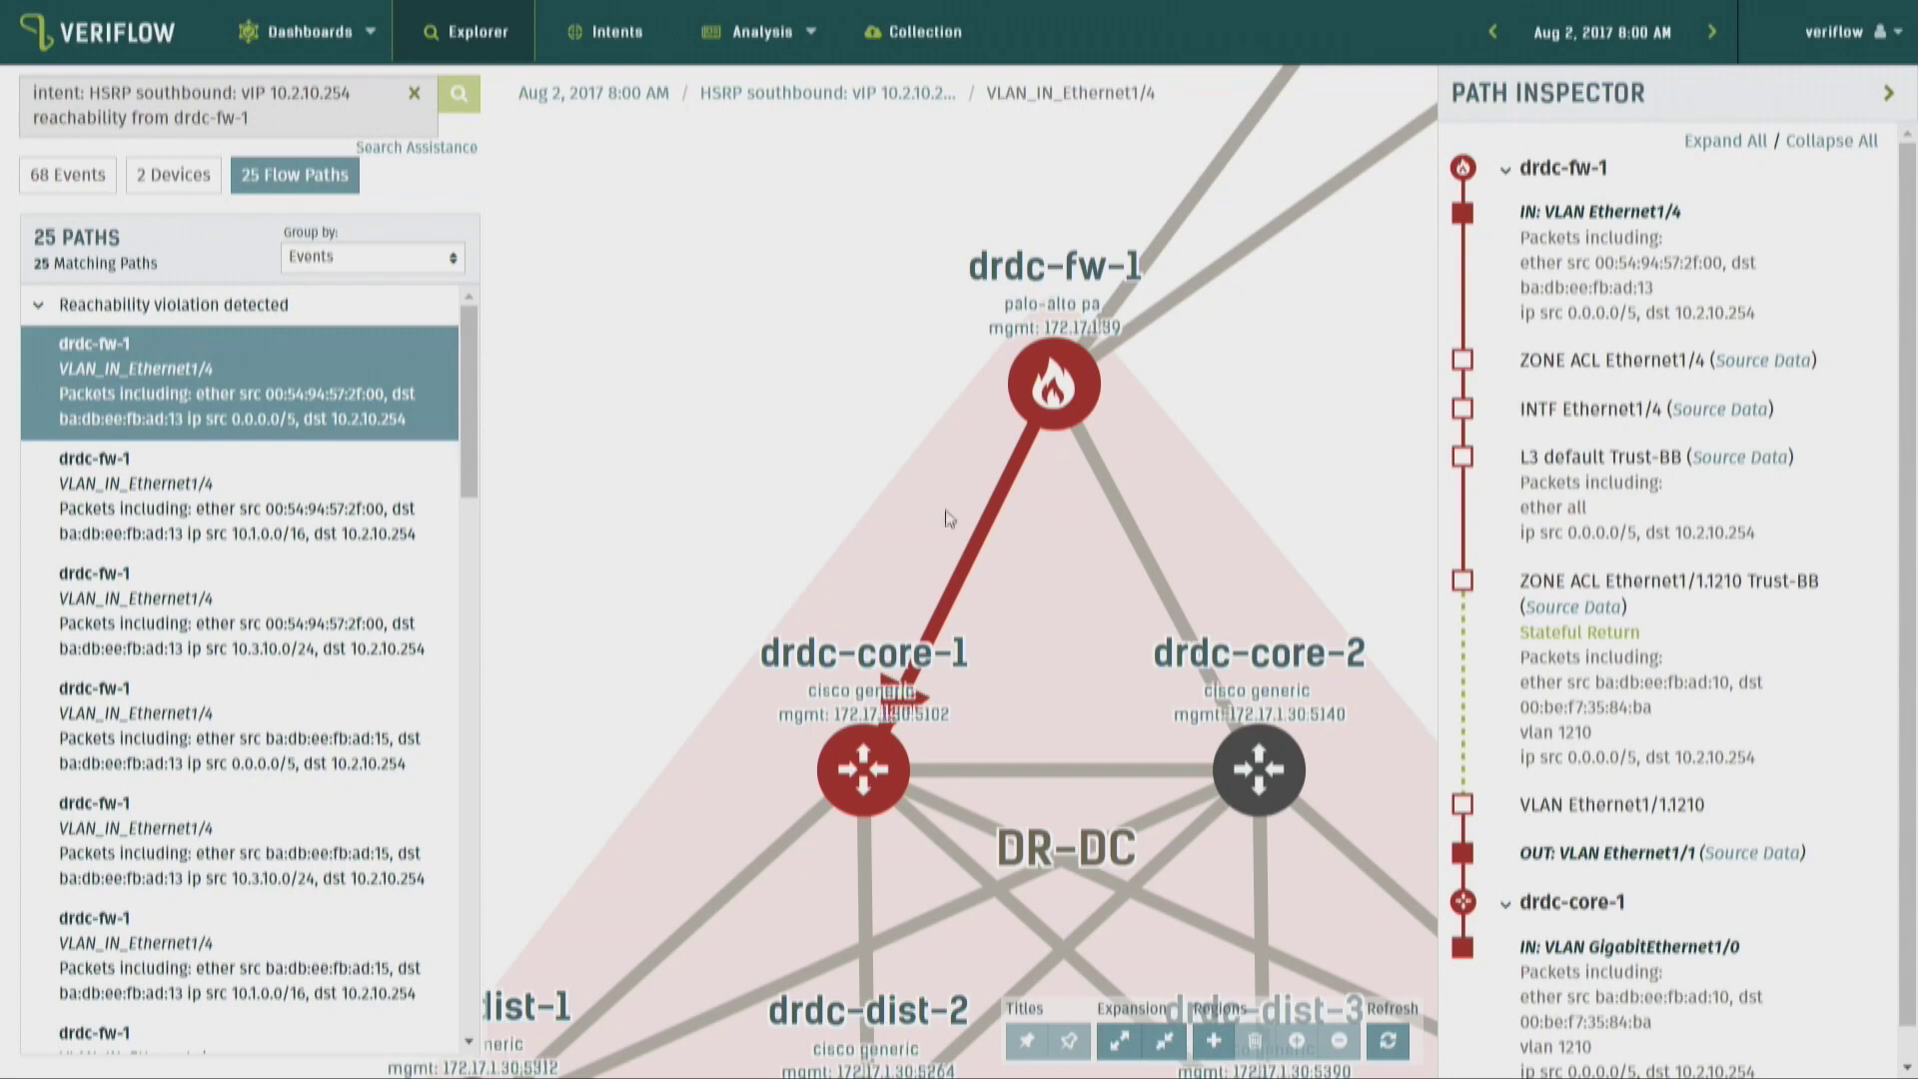